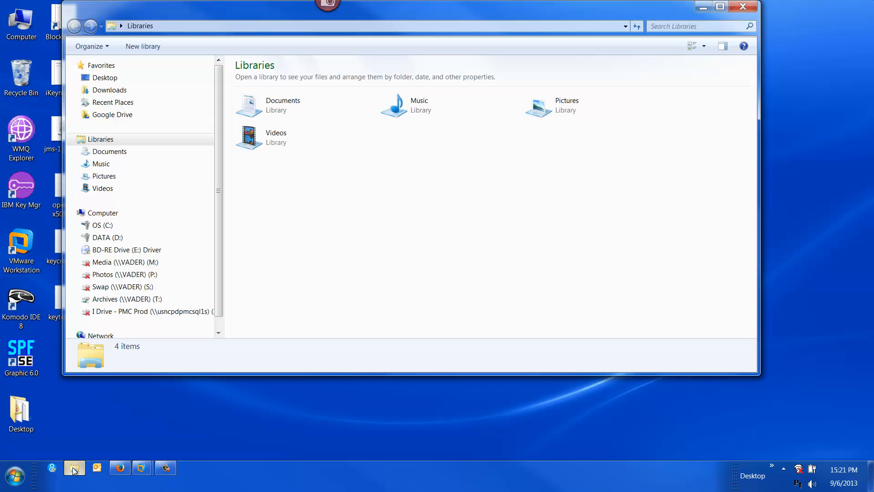
Open the ssl folder under D:\Program Files (x86)\IBM\WebSphere MQ\Qmgrs\JMSDEMO
left_click(109, 240)
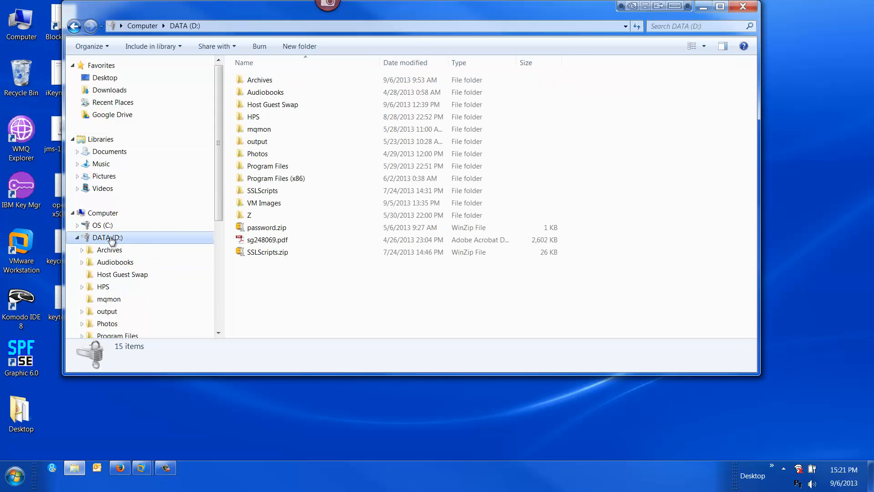
double_click(258, 179)
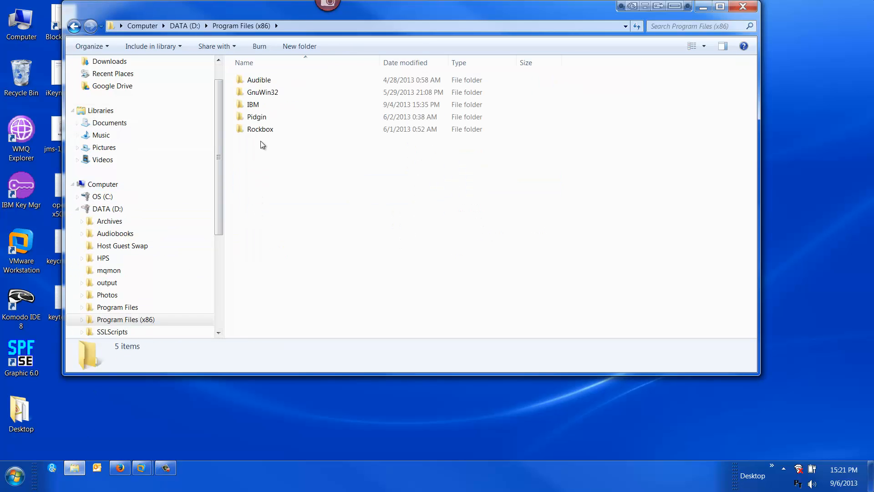
double_click(256, 105)
double_click(257, 105)
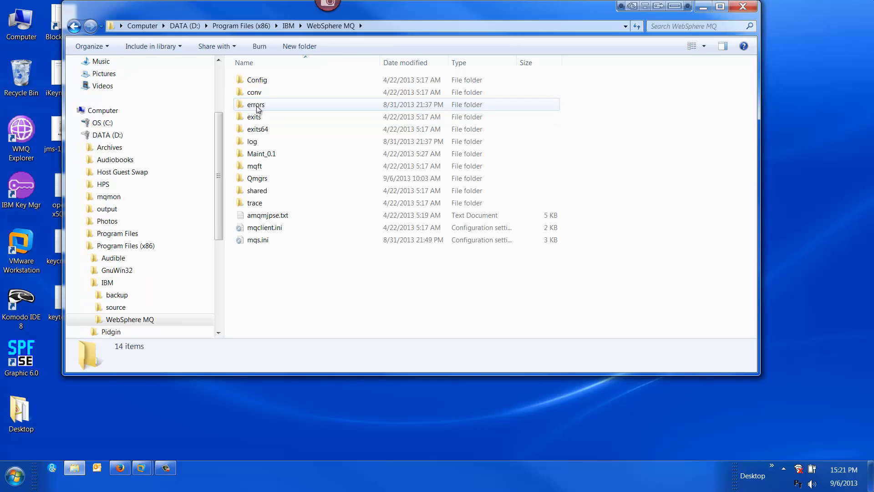
left_click(257, 179)
double_click(257, 179)
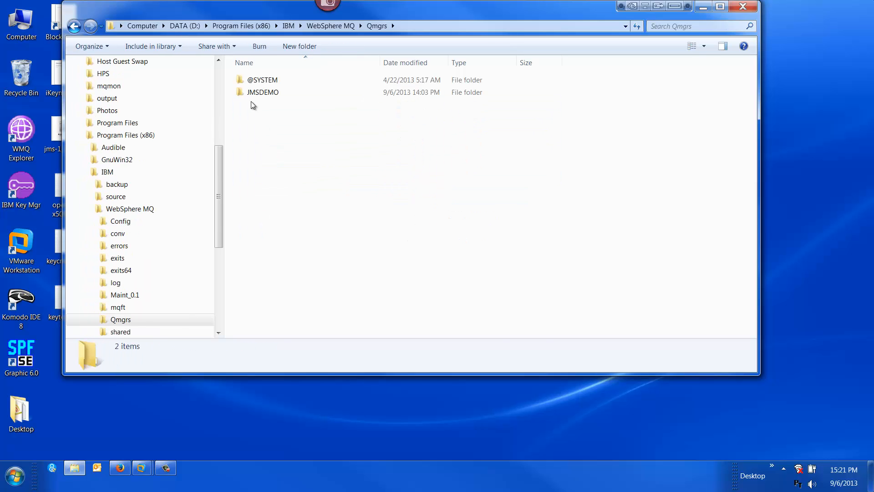
double_click(254, 92)
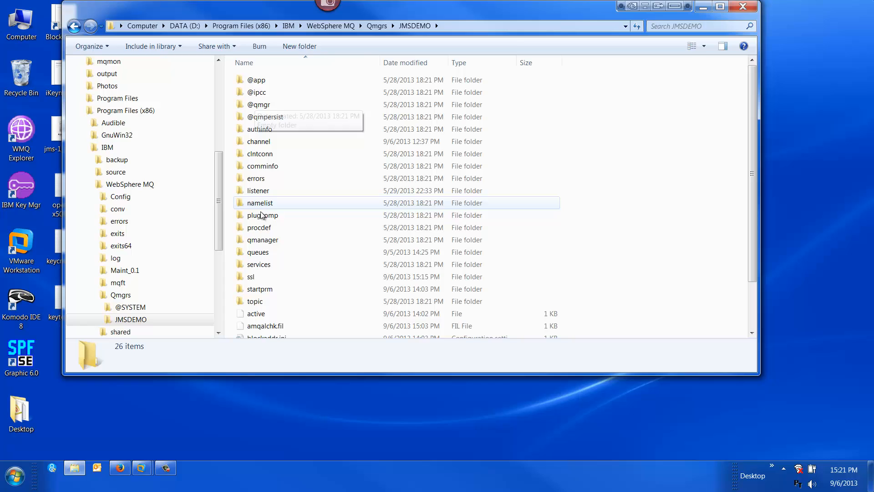
double_click(251, 277)
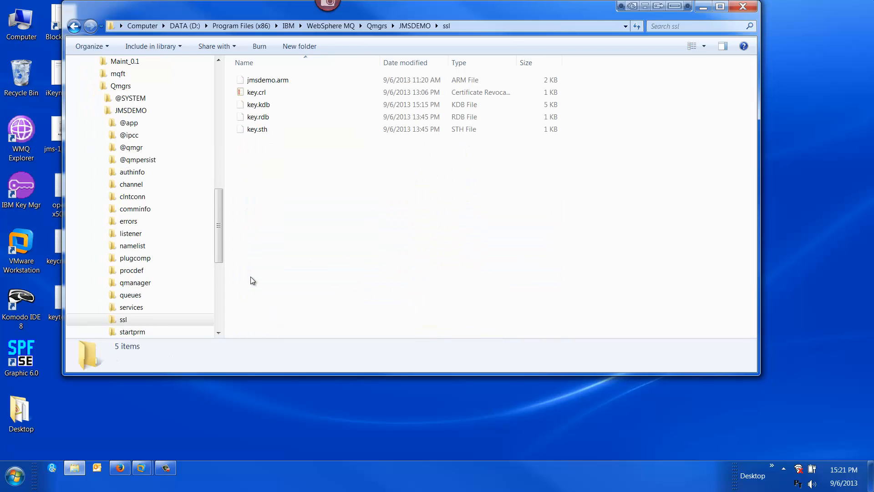
left_click_drag(414, 171, 225, 67)
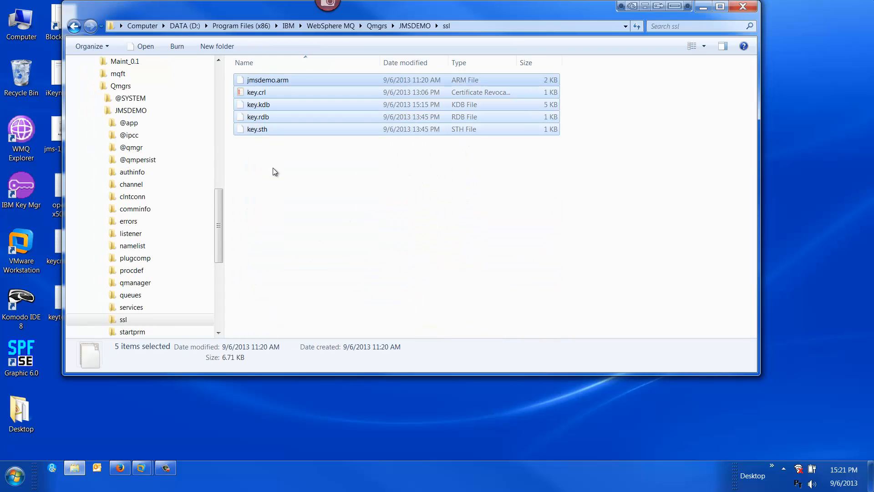
left_click(278, 174)
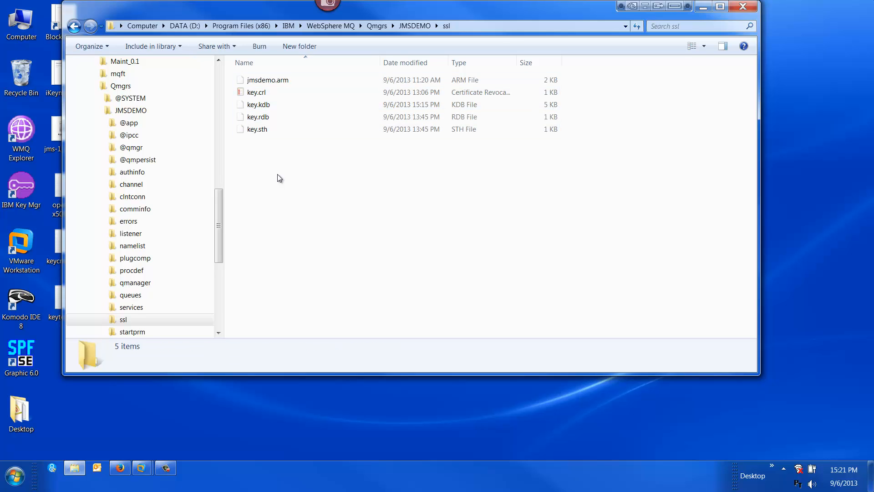
Copy twyatt.arm from D:\Host Guest Swap into the JMSDEMO ssl folder and close the source window
left_click_drag(258, 15, 353, 83)
key("super+e")
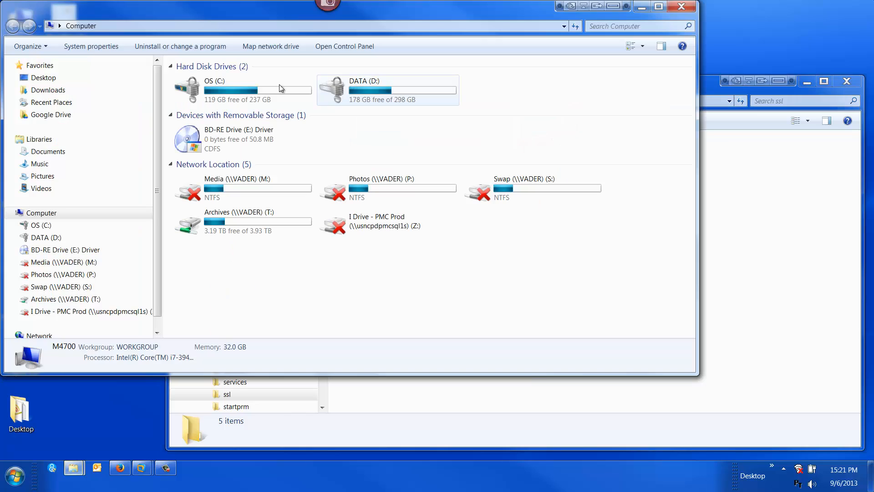
left_click(57, 241)
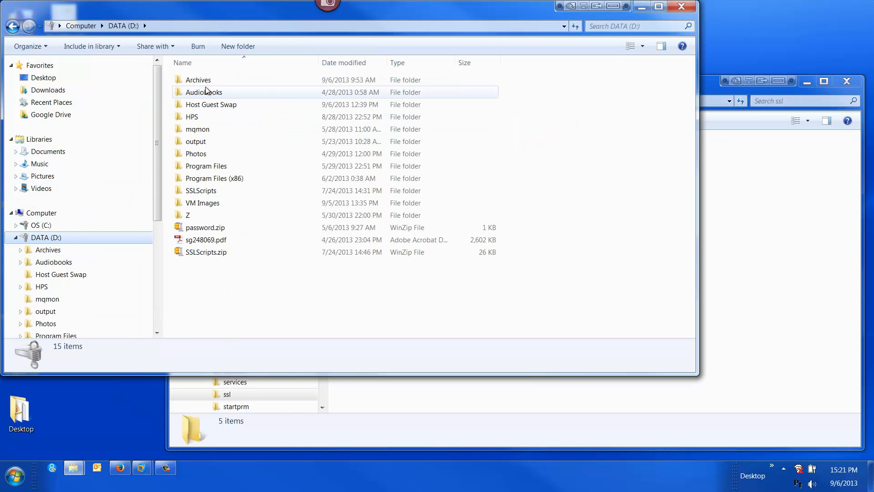
double_click(201, 106)
left_click(195, 95)
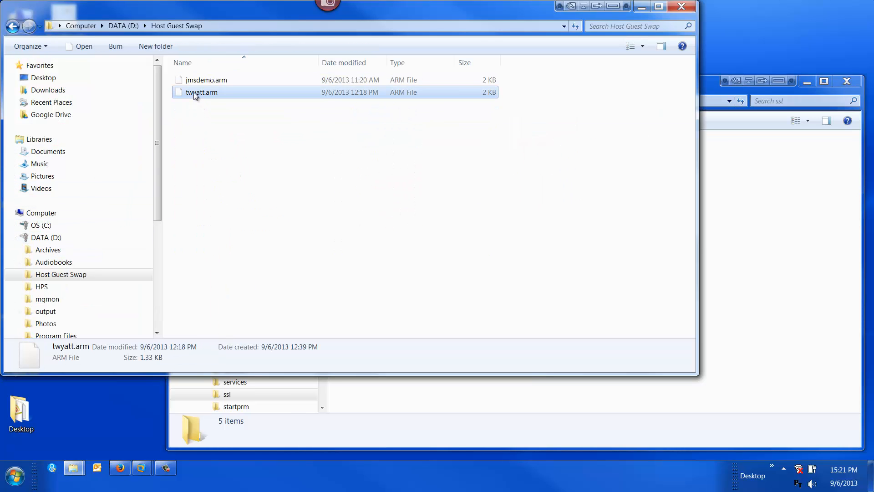
left_click_drag(193, 92, 711, 279)
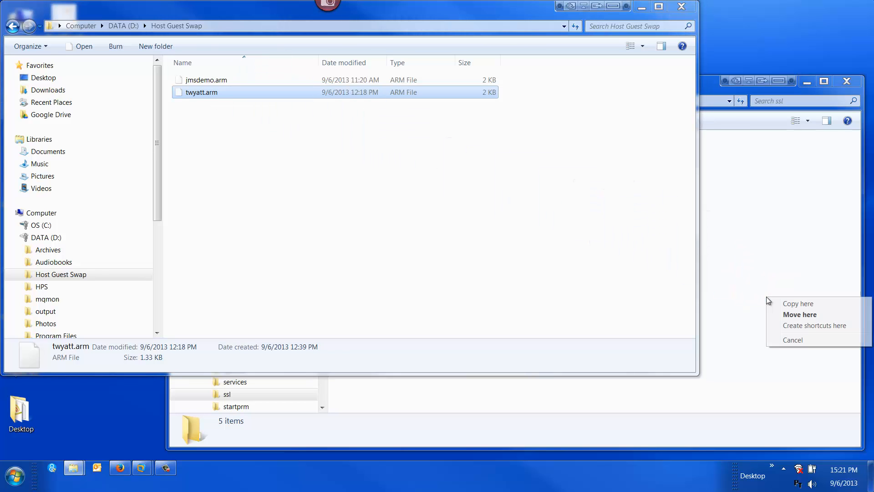
left_click(785, 302)
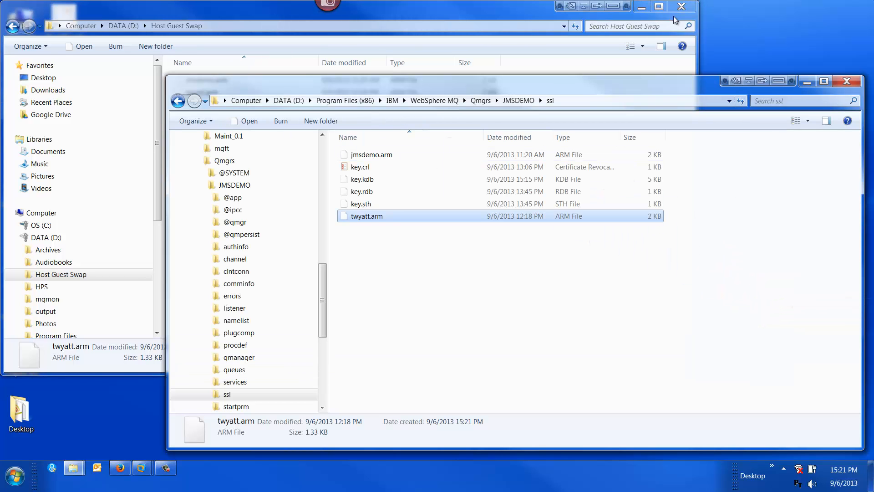
left_click(682, 7)
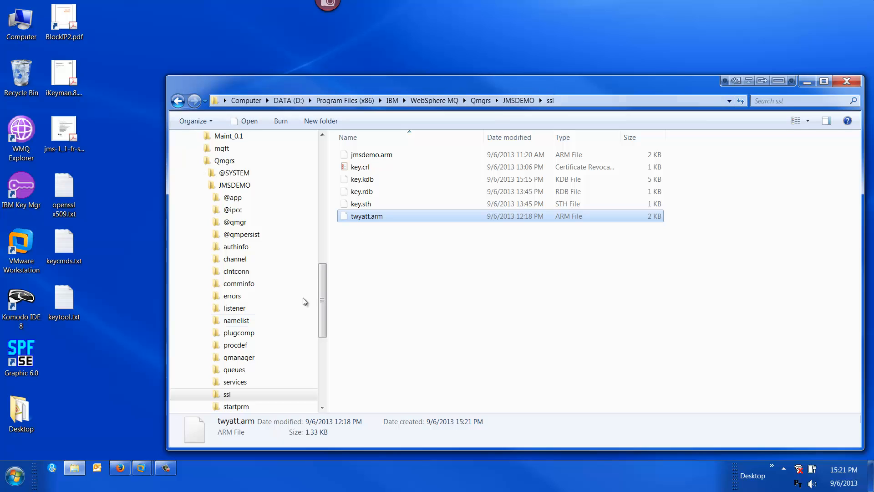
Open a command prompt in the ssl folder and list the certificates with "runmqakm -cert -list -db key.kdb -stashed"
right_click(226, 393)
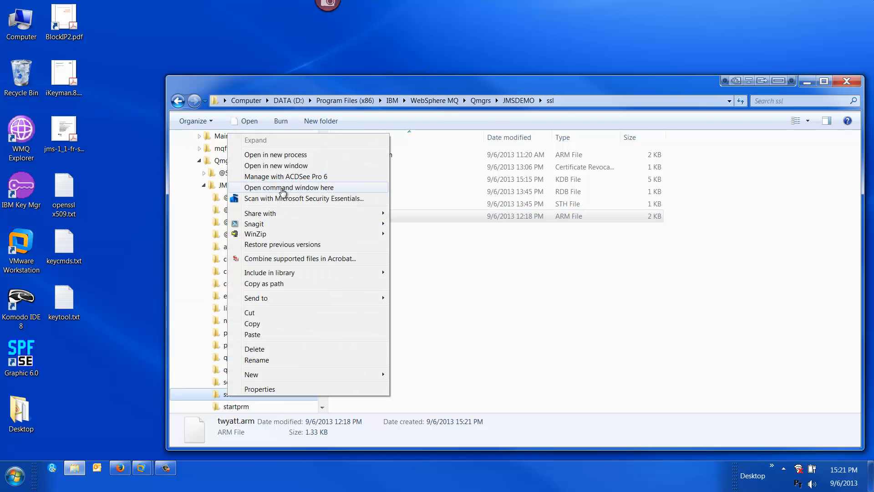
left_click(280, 187)
left_click_drag(299, 71, 333, 40)
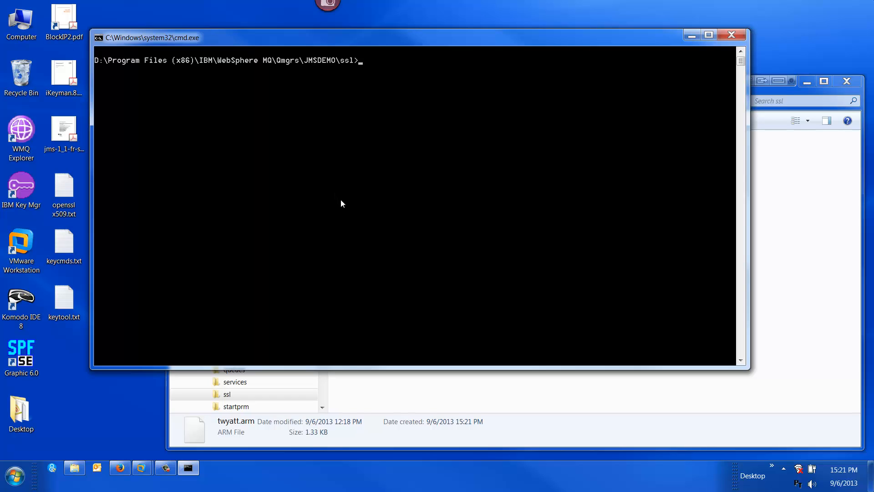
type("runmqakm -cert -list -db key.ksb -stashed")
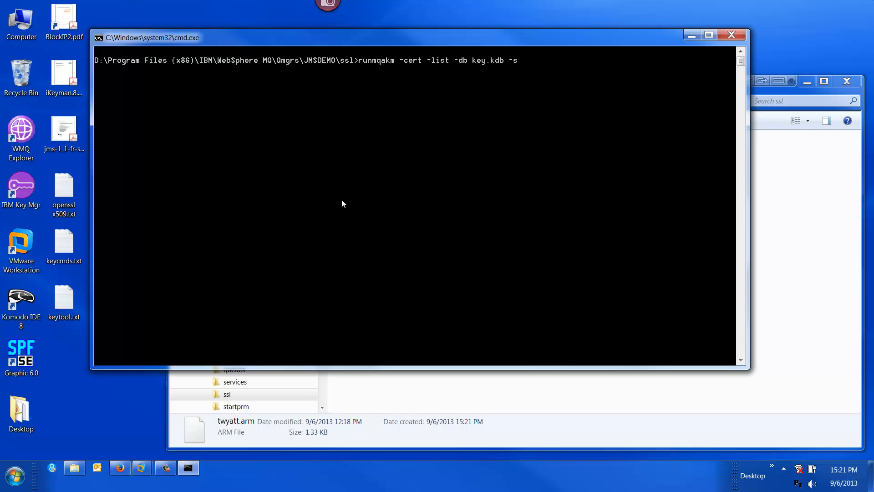
key("Return")
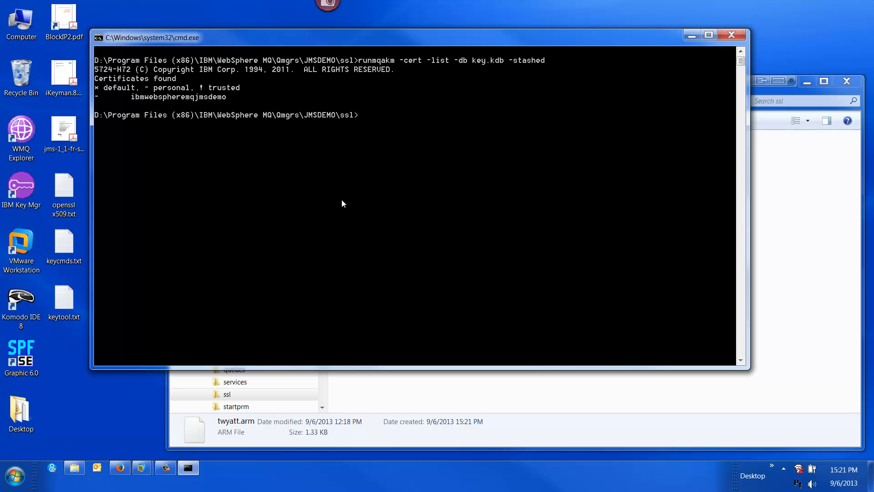
Add the certificate with "runmqakm -cert -add -db key.kdb -stashed -file twyatt.arm -label twyatt -trust enable -fips"
key("Up")
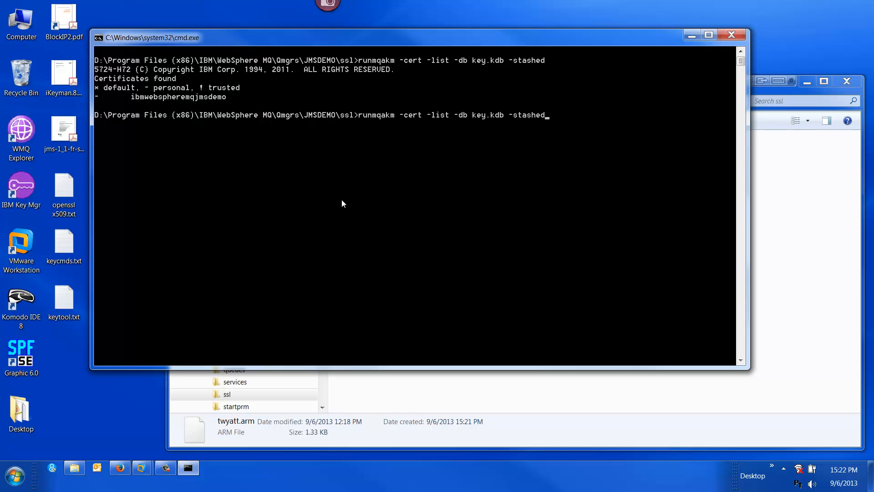
key("Left")
key("Left")
key("Left")
key("Left")
key("Left")
key("Left")
key("Left")
key("Left")
key("Left")
key("Left")
key("Left")
key("Left")
key("Left")
key("Left")
key("Left")
key("BackSpace")
key("BackSpace")
key("BackSpace")
key("BackSpace")
type("add")
key("End")
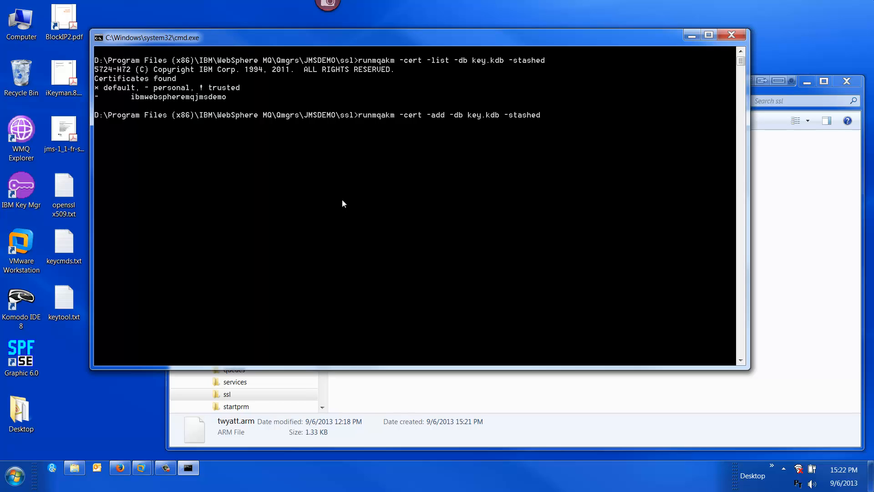
type("-file twyatt.arm -label twyatt -trust ena")
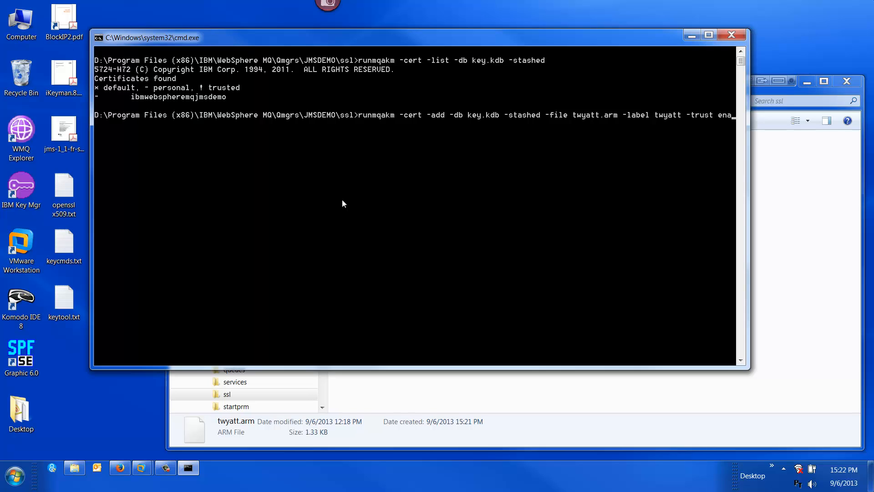
type("ble -fips")
key("Return")
List the certificates in key.kdb again by rerunning the earlier runmqakm list command
key("Up")
key("Up")
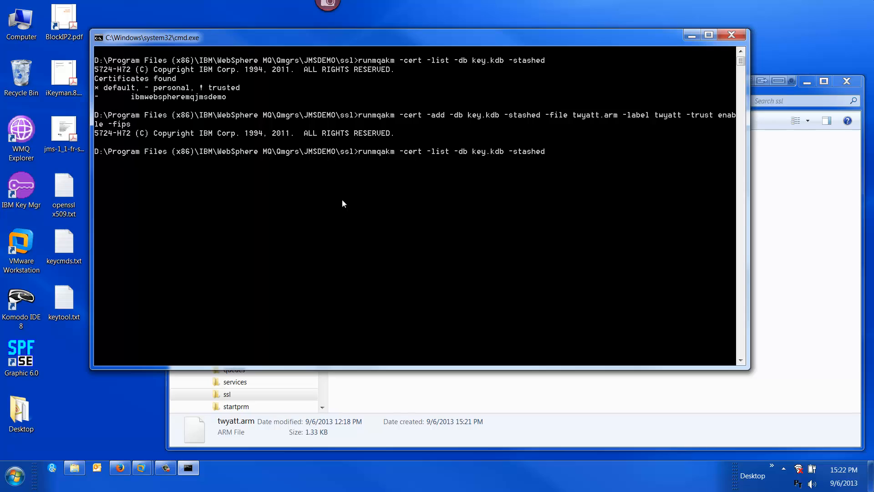
key("Return")
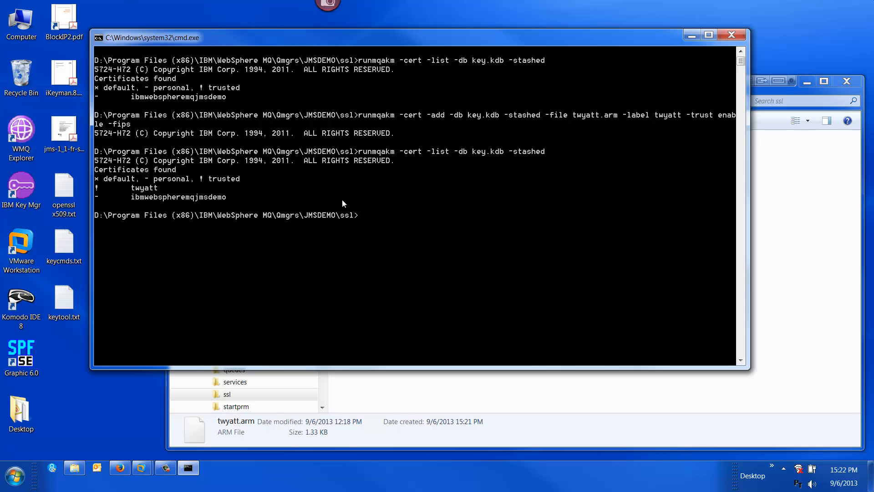
Display the added certificate's details with "runmqakm -cert -details -db key.kdb -stashed -label twyatt -fips"
key("Up")
key("Up")
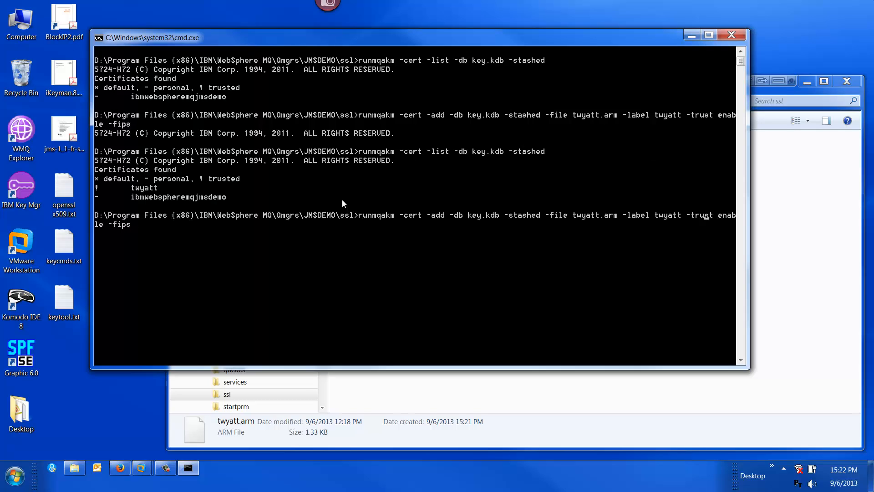
key("Home")
key("Right")
key("Right")
key("Right")
key("Right")
key("Right")
key("Right")
key("Right")
key("Right")
key("Right")
key("Right")
key("Right")
key("Right")
key("BackSpace")
key("BackSpace")
key("BackSpace")
type("d")
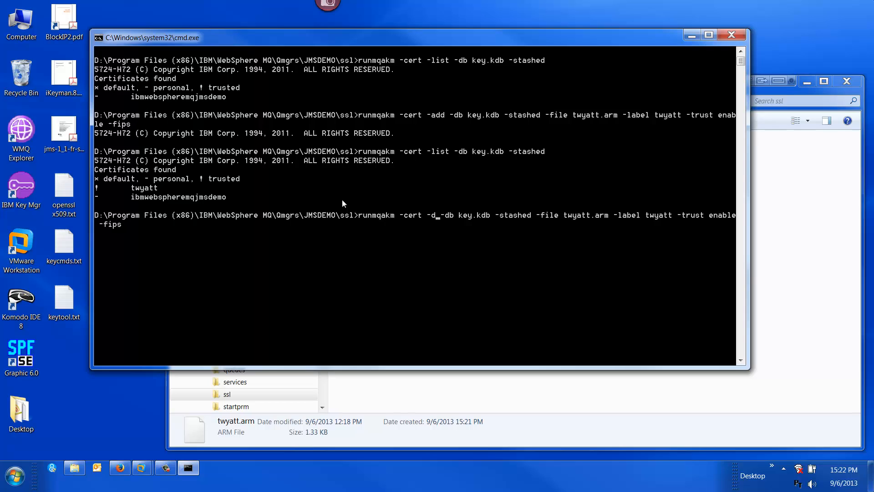
type("etails")
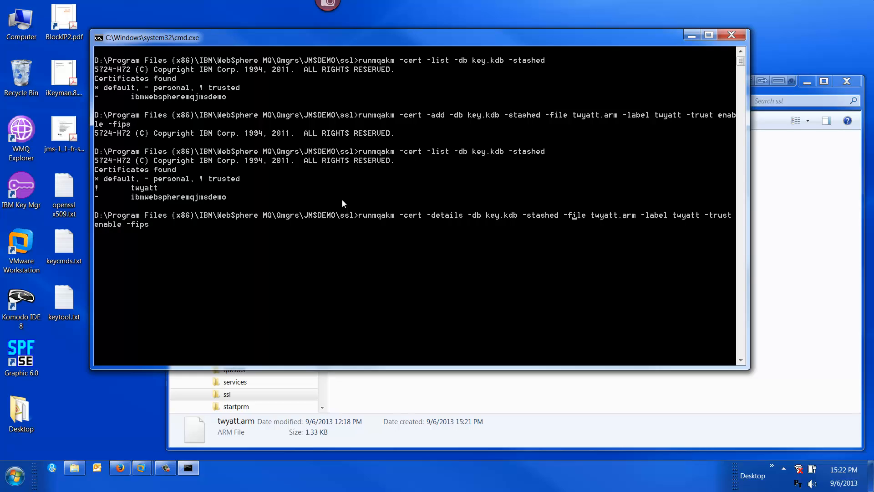
key("Left")
key("BackSpace")
key("BackSpace")
key("BackSpace")
key("BackSpace")
key("BackSpace")
key("BackSpace")
key("BackSpace")
key("BackSpace")
key("BackSpace")
key("BackSpace")
key("BackSpace")
key("BackSpace")
key("BackSpace")
key("BackSpace")
key("BackSpace")
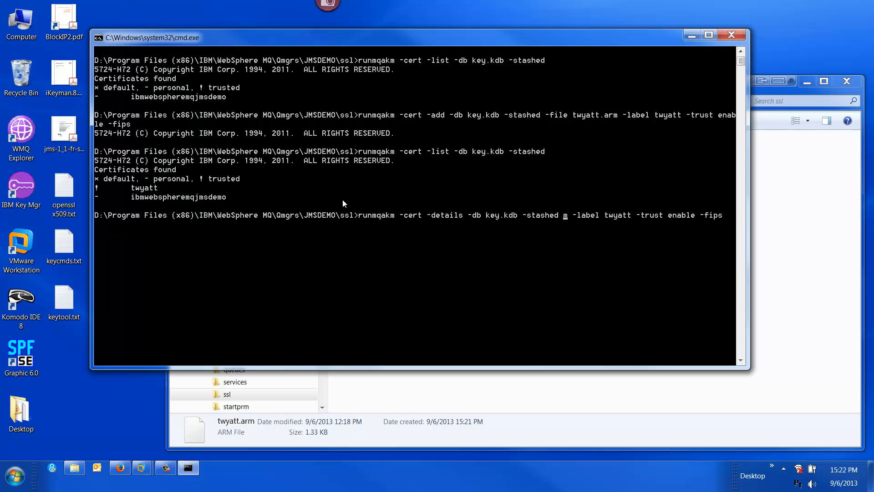
key("Delete")
key("Delete")
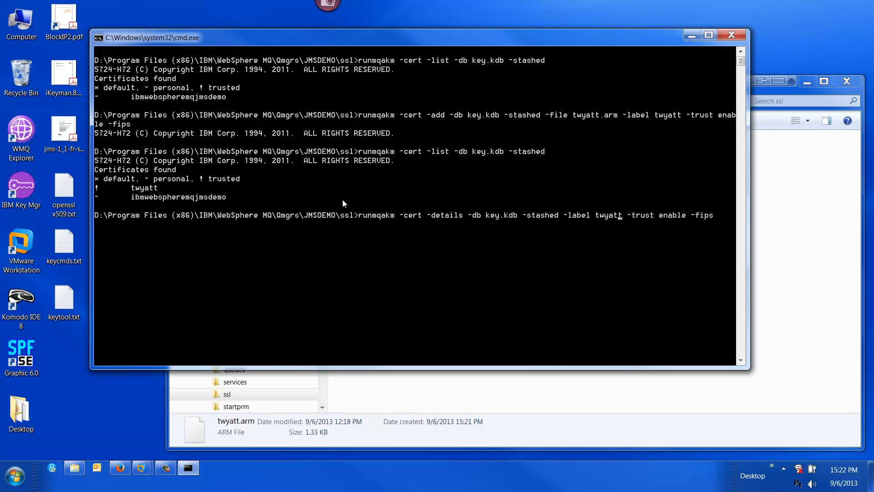
key("Delete")
key("Delete")
key("Delete")
key("Delete")
key("Delete")
key("Delete")
key("Delete")
key("Delete")
key("Delete")
key("Delete")
key("Delete")
key("Delete")
key("Delete")
key("Delete")
key("Return")
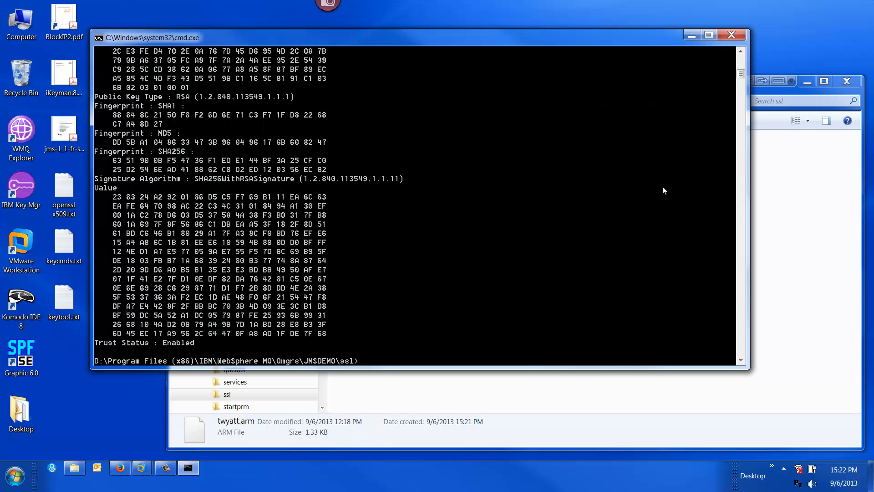
Examine the certificate output for key size, serial, issuer, subject, validity dates and signature algorithm
left_click_drag(741, 75, 746, 65)
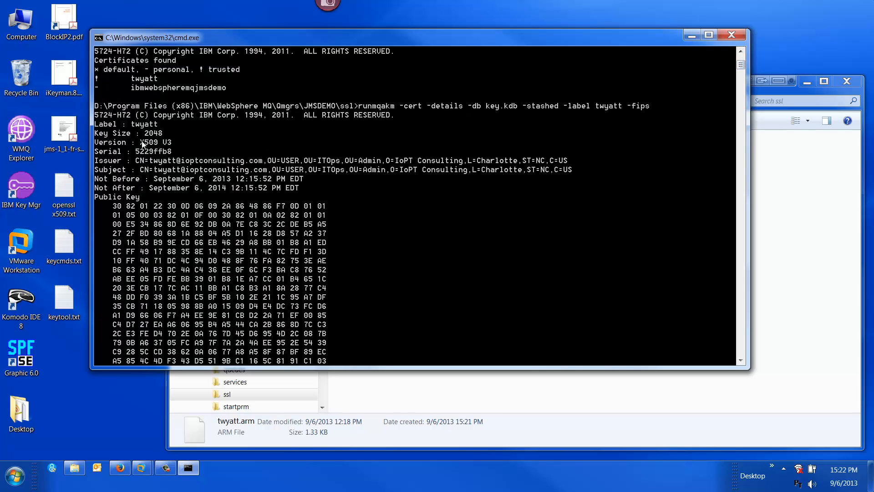
left_click_drag(96, 133, 167, 135)
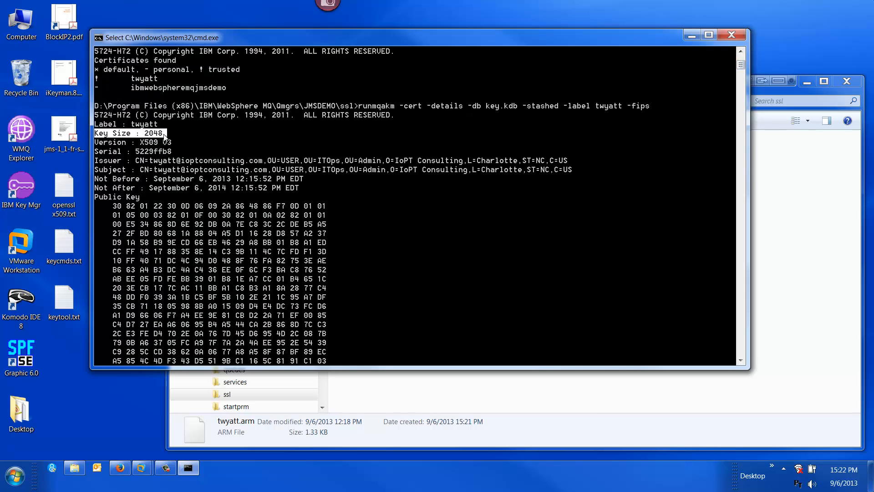
left_click_drag(94, 153, 176, 152)
left_click_drag(95, 161, 569, 191)
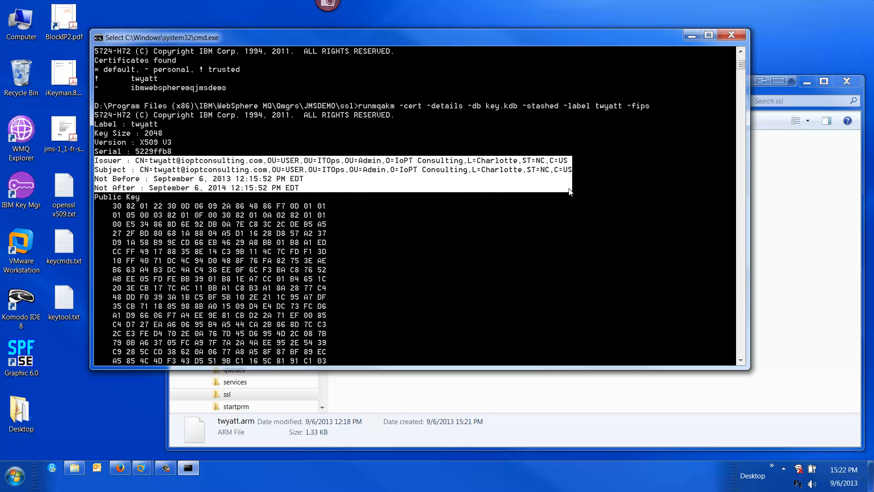
scroll(573, 223, "down", 9)
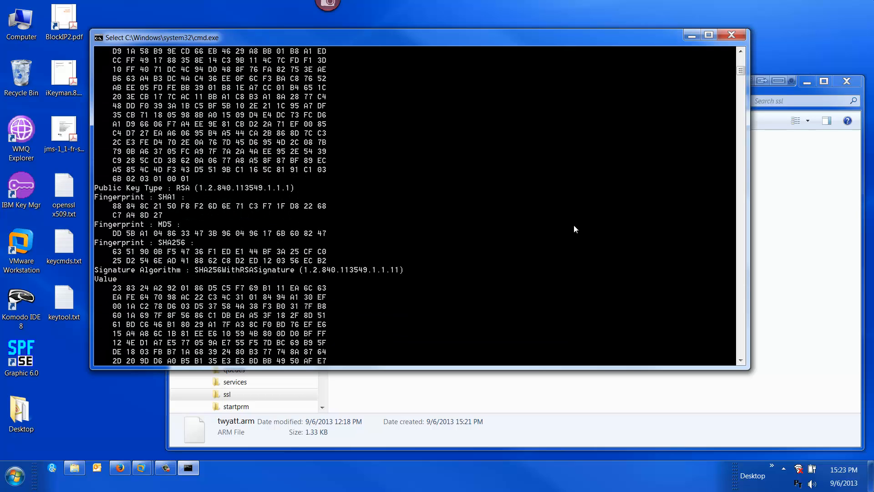
scroll(574, 229, "down", 1)
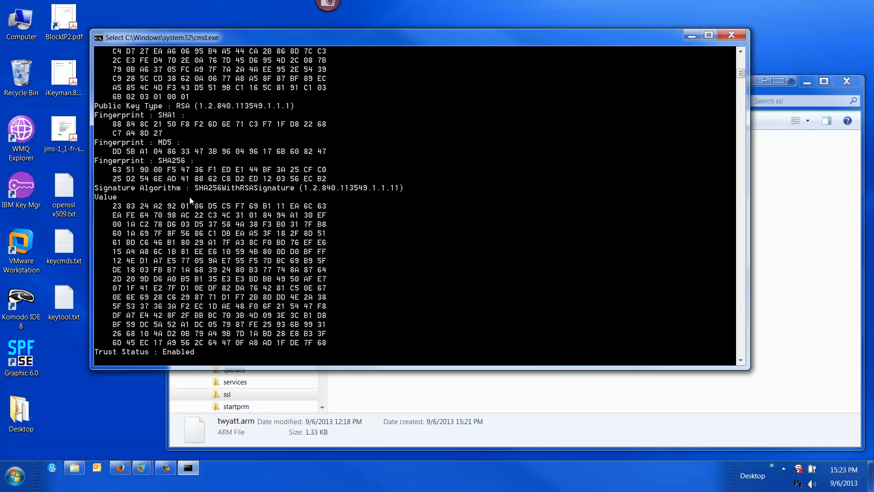
left_click_drag(191, 188, 301, 191)
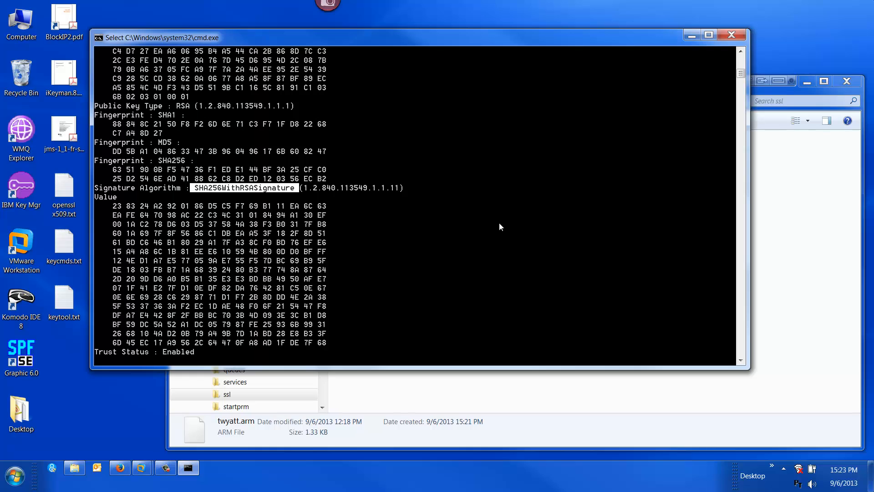
Check the certificate's trust status at the end of the details output
scroll(499, 224, "down", 6)
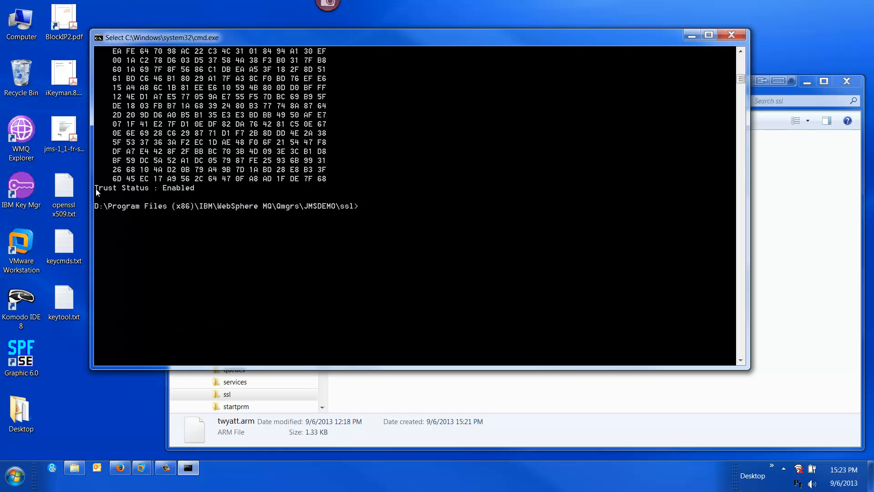
left_click_drag(114, 188, 208, 191)
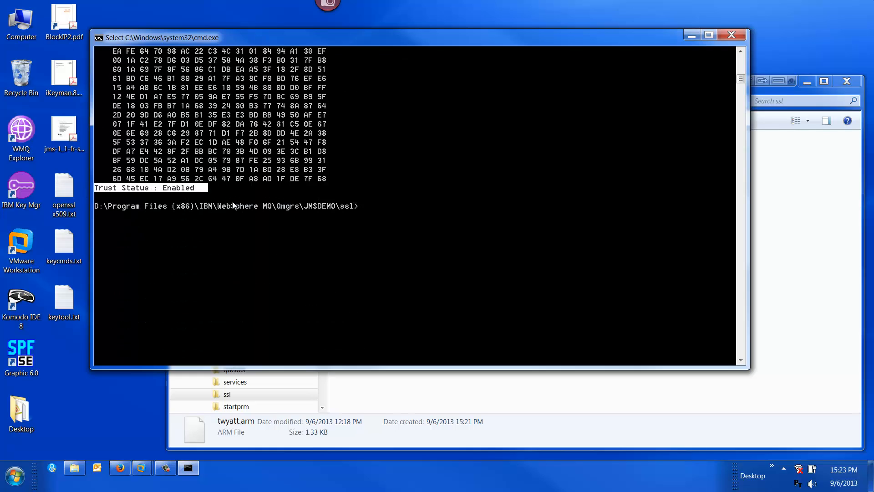
Start runmqsc for JMSDEMO, run "refresh security type(ssl)", and exit back to the command prompt
type("r")
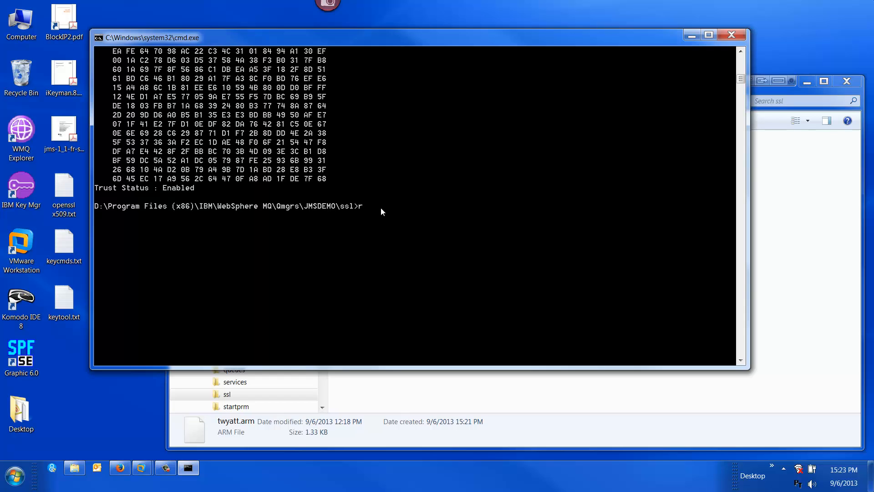
type("unmqsc JMSDEMO")
key("Return")
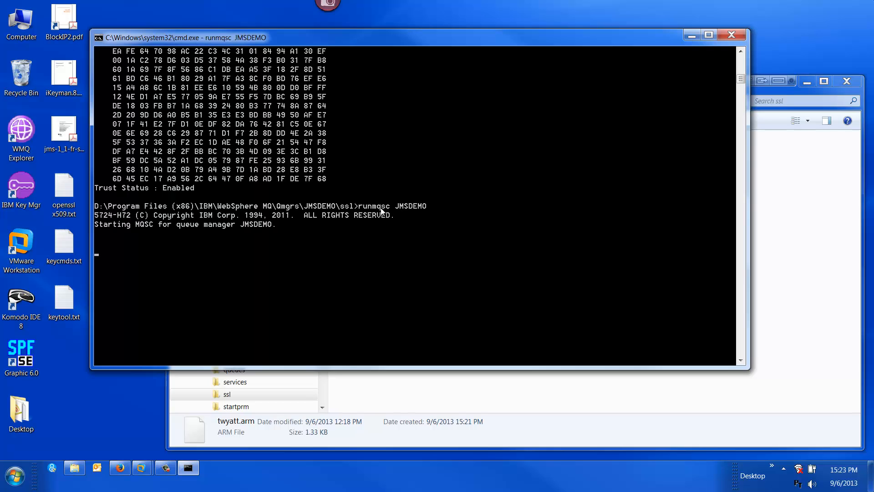
type("refrre")
key("BackSpace")
type("sh security type(ssl)")
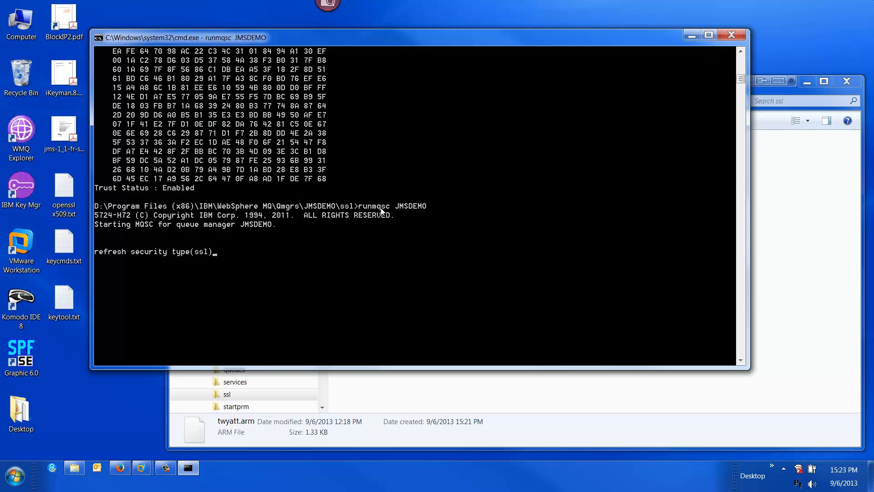
key("Return")
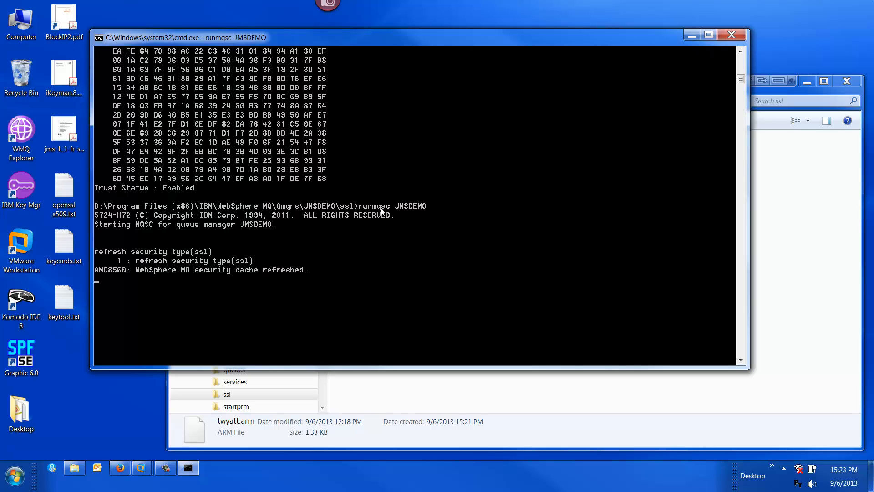
key("ctrl+c")
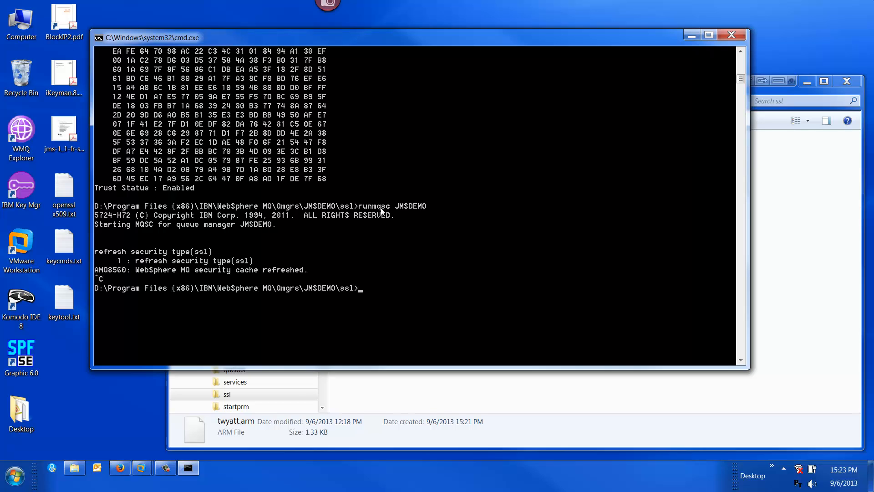
Switch to the "Win XP WMQ 7.5.0.2 Client" virtual machine and start MQ Explorer there
mouse_move(162, 457)
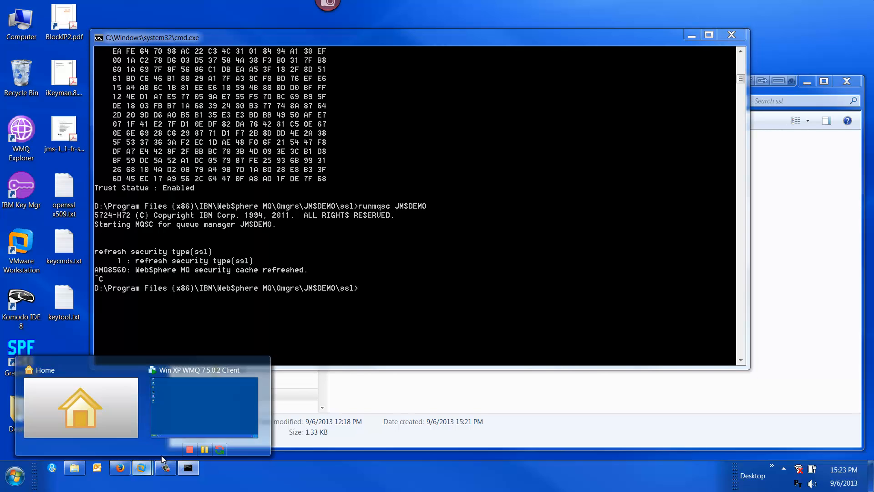
left_click(203, 424)
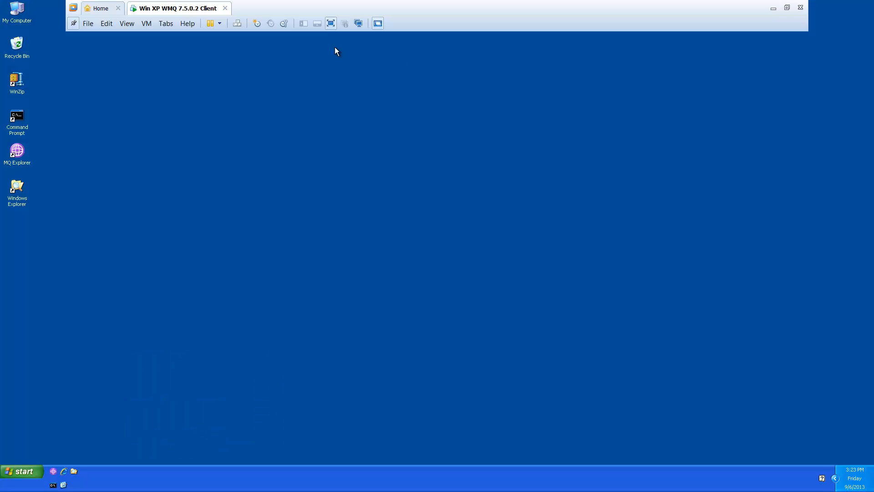
left_click(123, 23)
left_click(132, 47)
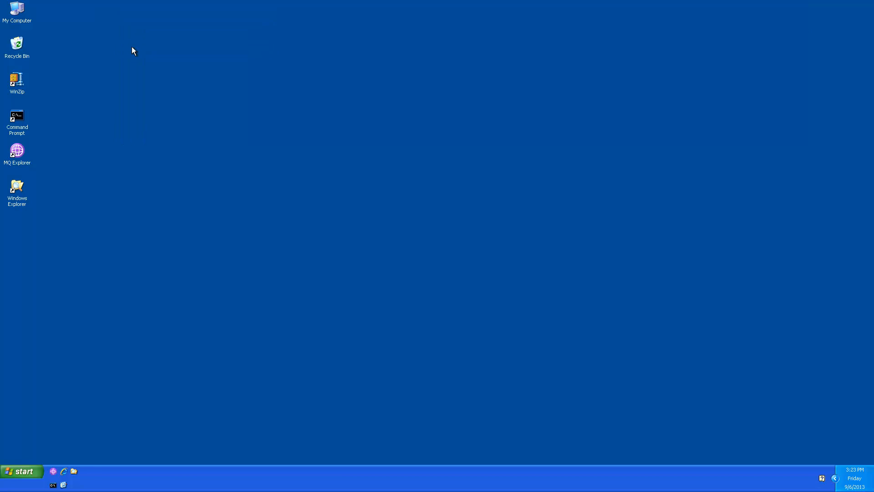
left_click(53, 471)
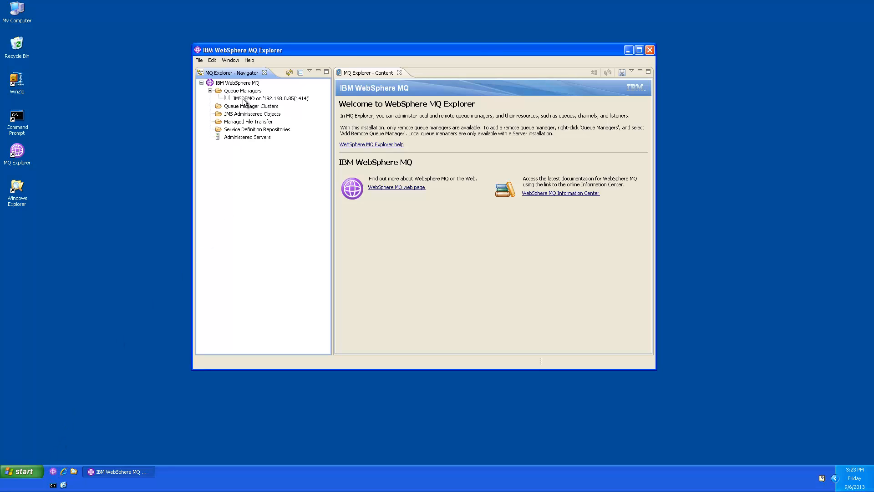
Start adding a remote queue manager named JMSDEMO using a direct connection
right_click(238, 91)
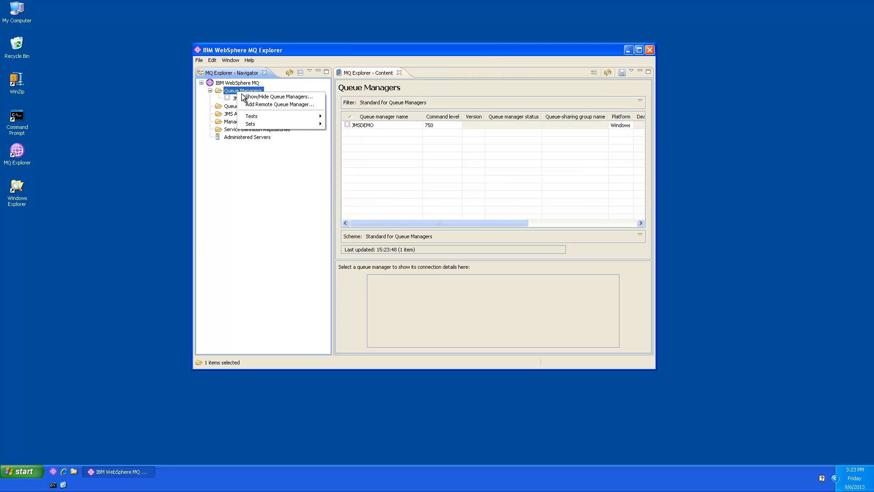
left_click(245, 104)
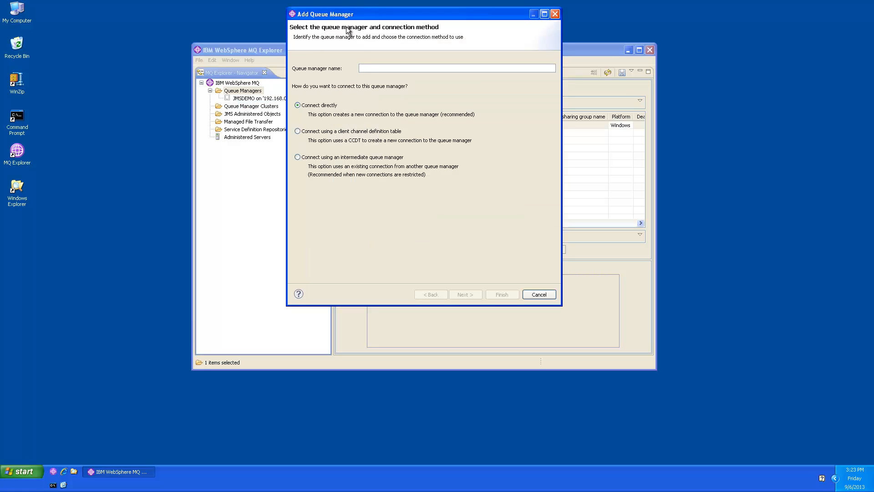
left_click_drag(357, 18, 257, 114)
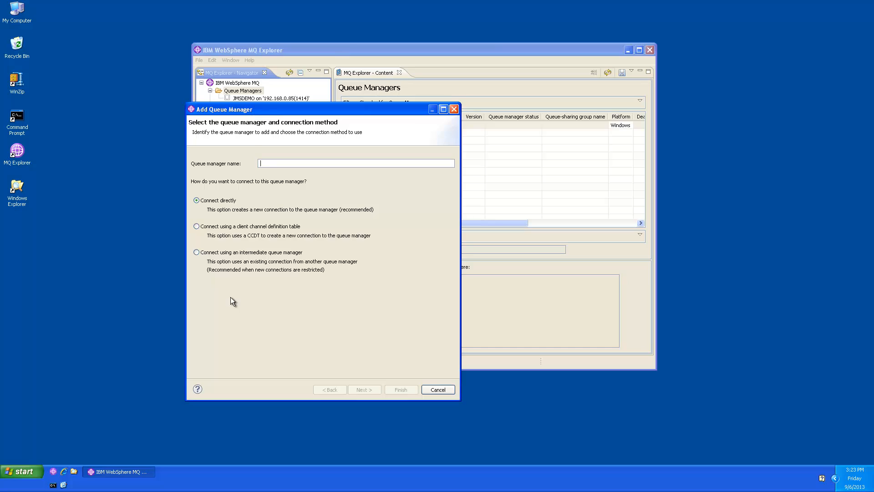
type("JMSDEMO")
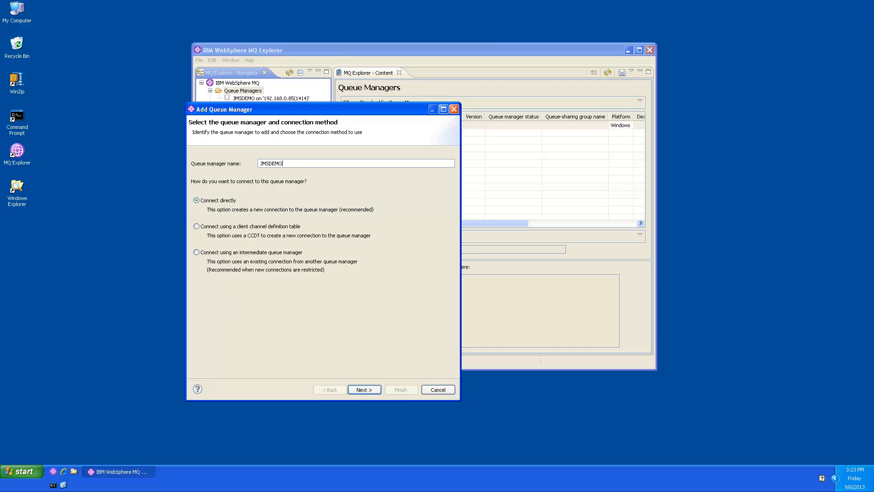
key("Return")
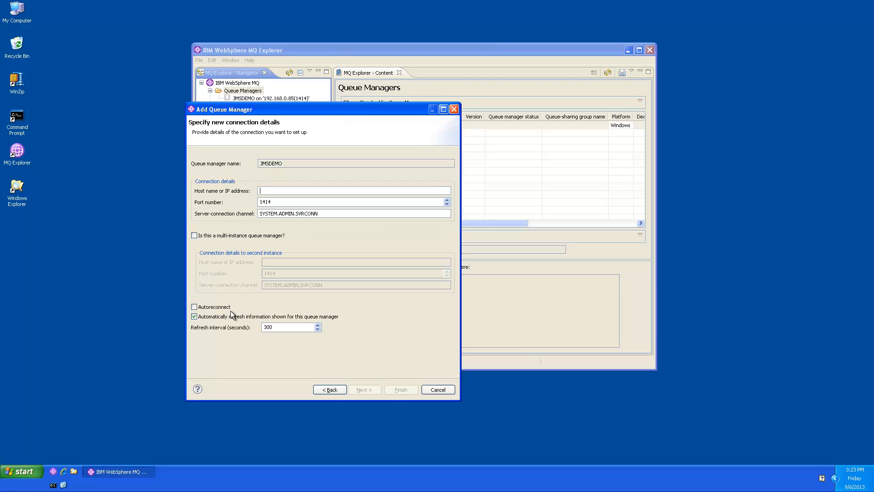
Set the connection's host to 192.168.0.85 and its server-connection channel to ADMIN.TLS.SVRCONN, keeping port 1414
type("192.168.0.85")
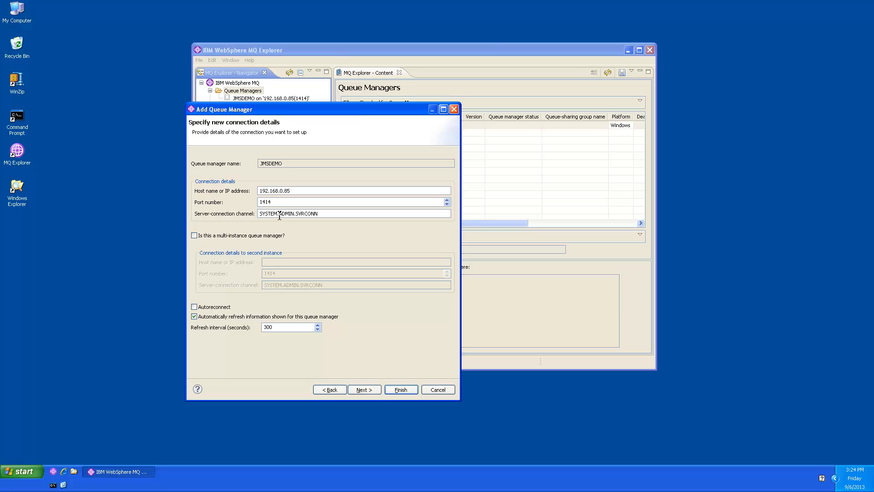
left_click_drag(280, 214, 184, 200)
key("Delete")
key("Right")
key("Right")
key("Right")
key("Right")
key("Right")
key("Right")
type("TLS.")
left_click(368, 391)
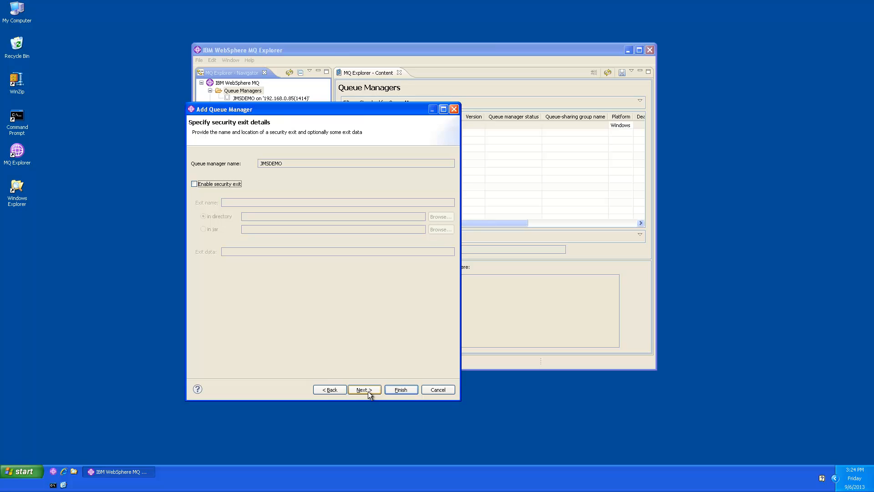
Leave the security exit disabled and accept twyatt.jks as both the trusted and personal certificate store
left_click(368, 392)
left_click(368, 391)
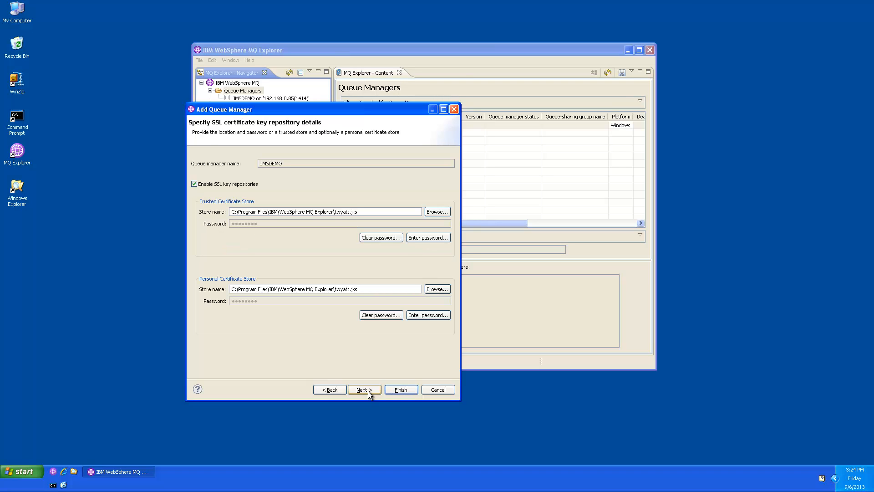
left_click_drag(365, 213, 151, 209)
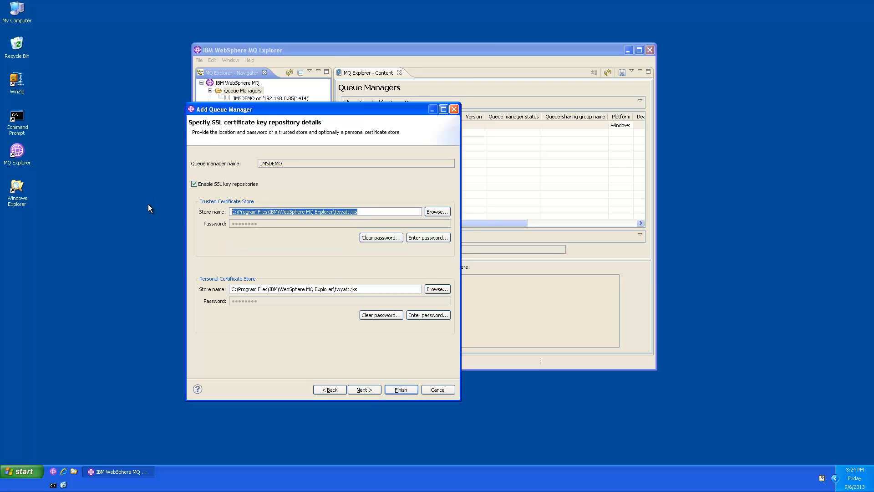
left_click_drag(368, 290, 208, 296)
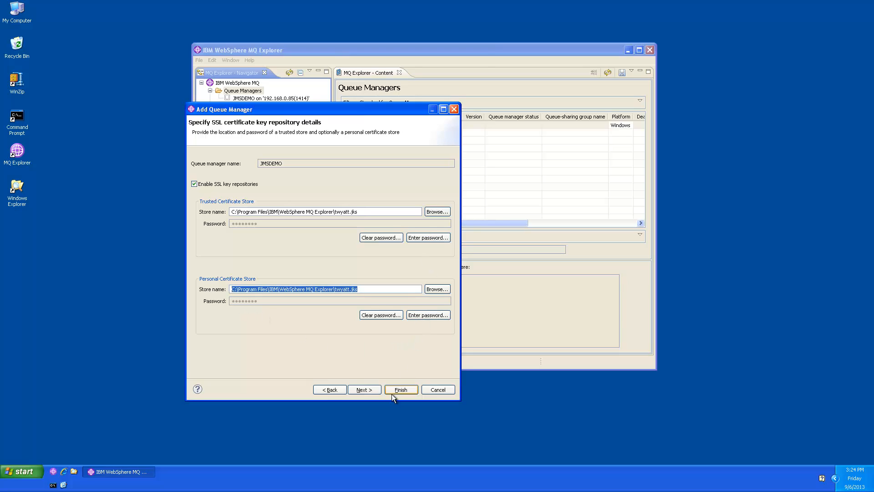
left_click(365, 390)
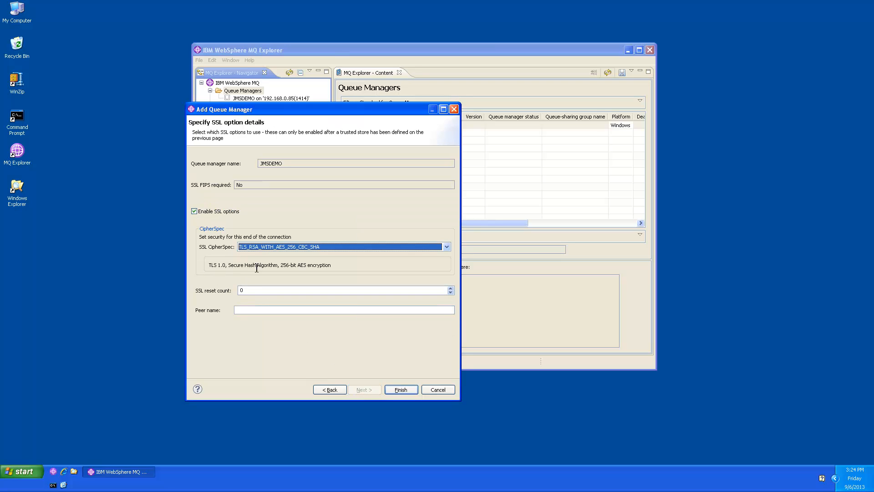
Review the CipherSpec choices, keep TLS_RSA_WITH_AES_256_CBC_SHA, and finish adding the queue manager
left_click(449, 249)
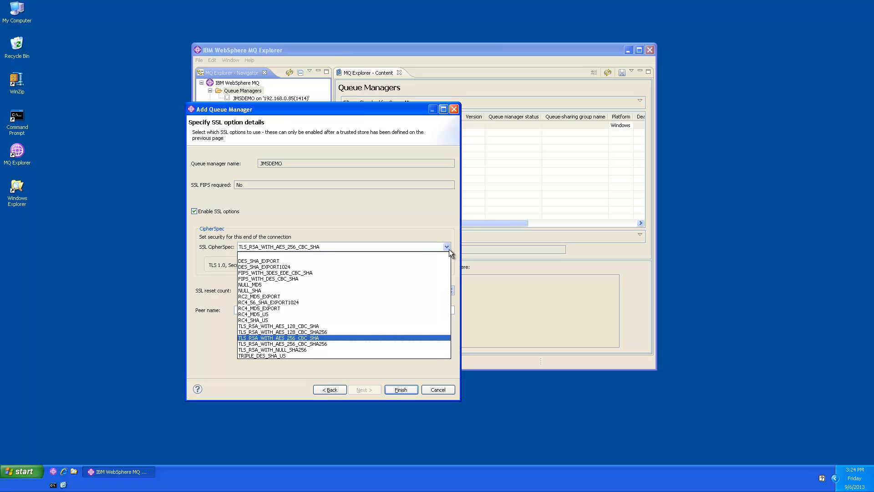
left_click(449, 250)
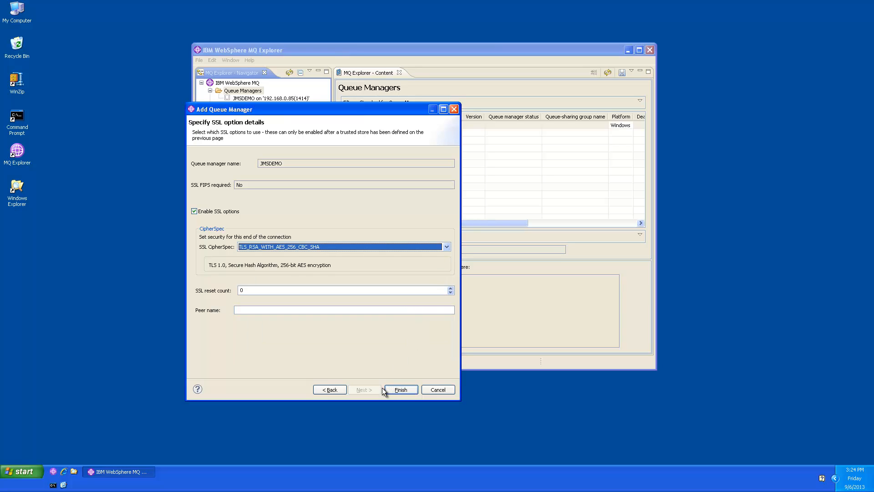
left_click(399, 390)
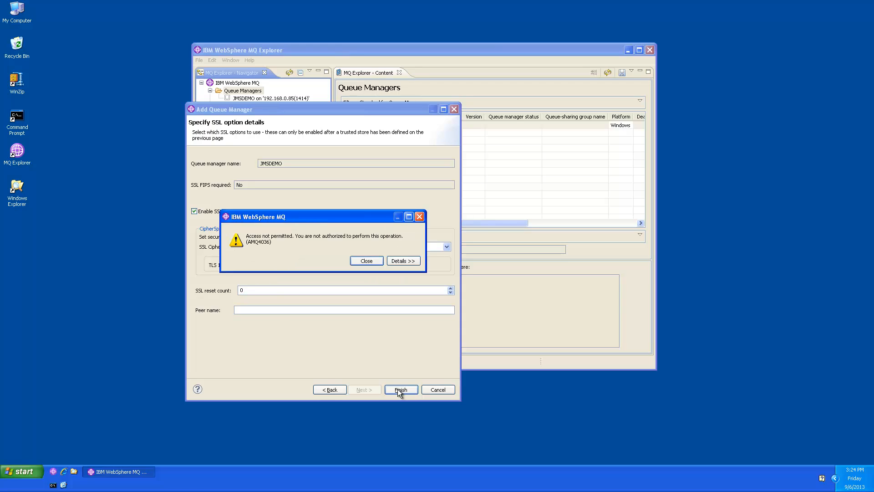
Read the connection error's details, dismiss it, and choose to show the queue manager in the folder anyway
left_click(395, 261)
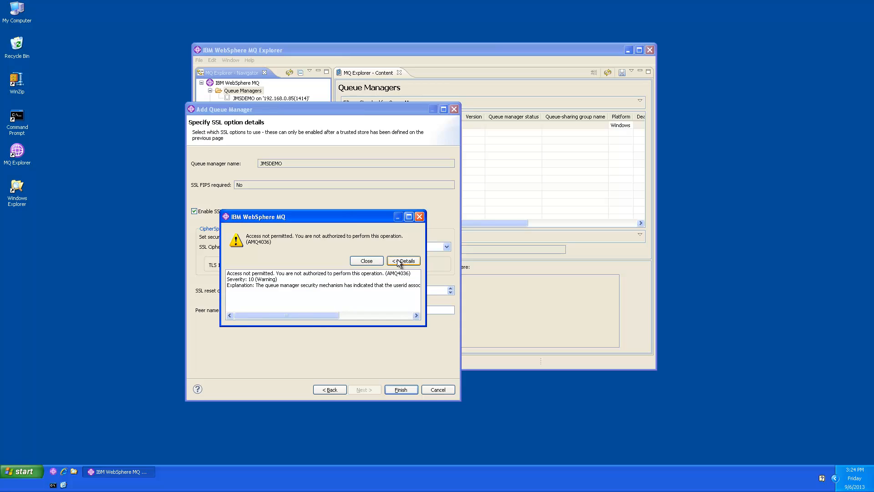
left_click_drag(318, 319, 354, 318)
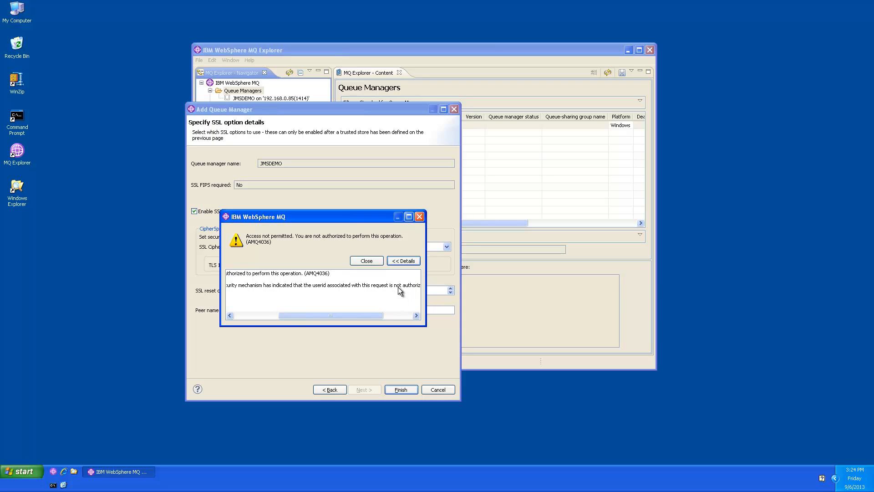
left_click(367, 261)
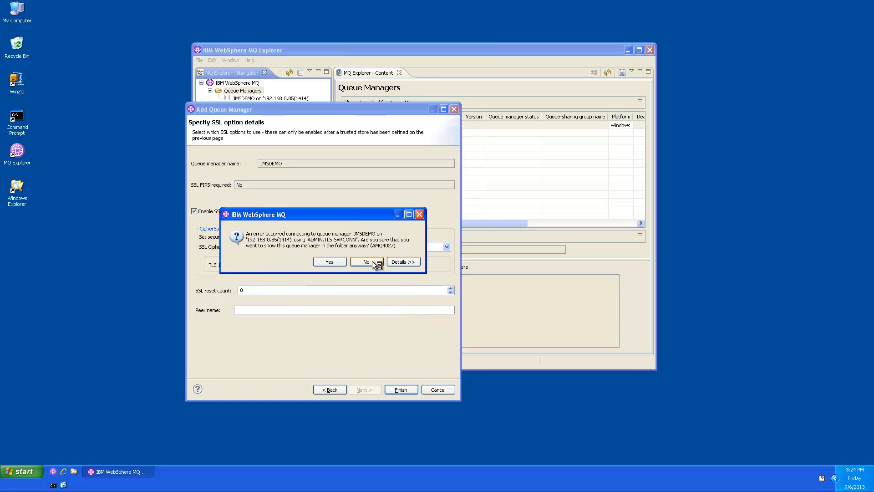
left_click(329, 261)
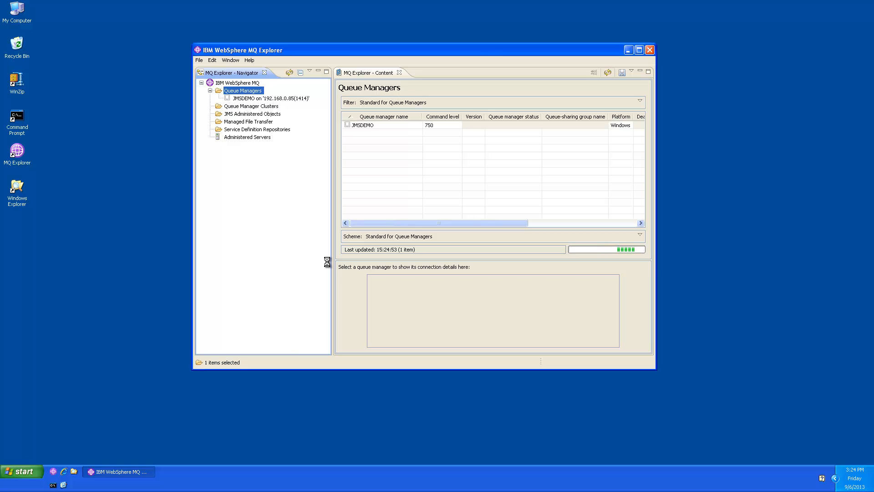
Connect to the existing JMSDEMO entry that uses ADMIN.SVRCONN and expand its object folders
right_click(262, 98)
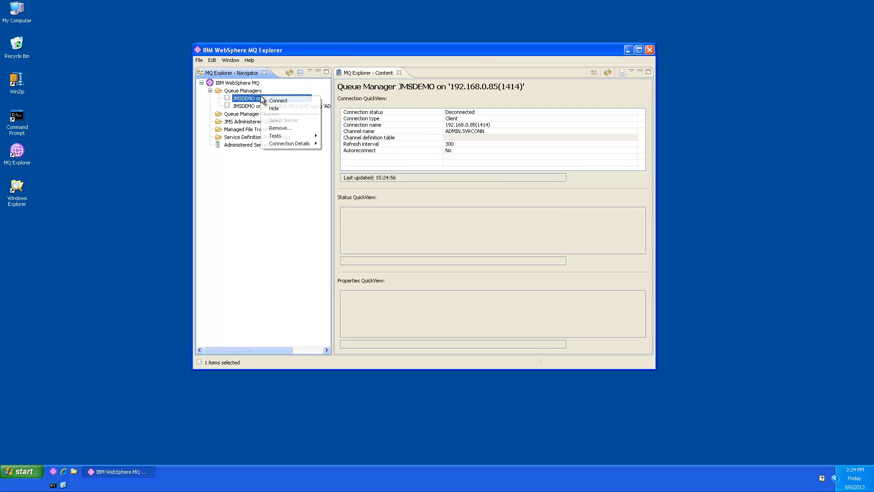
left_click(268, 101)
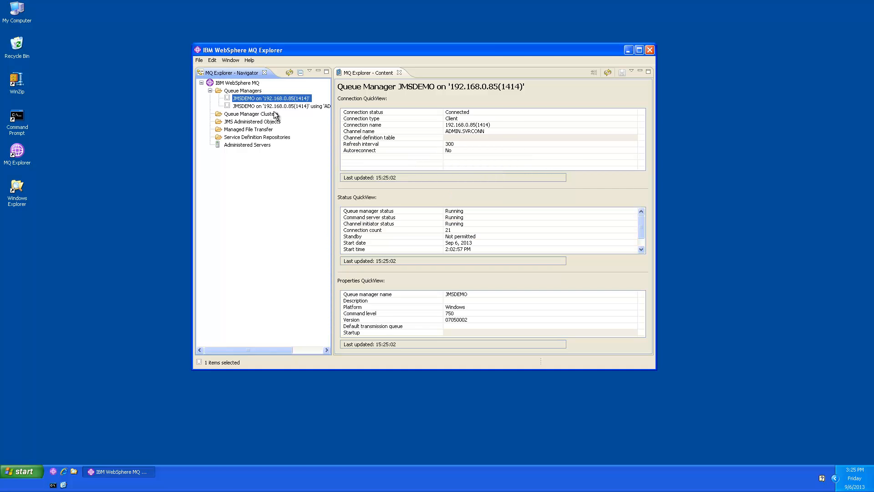
left_click(218, 99)
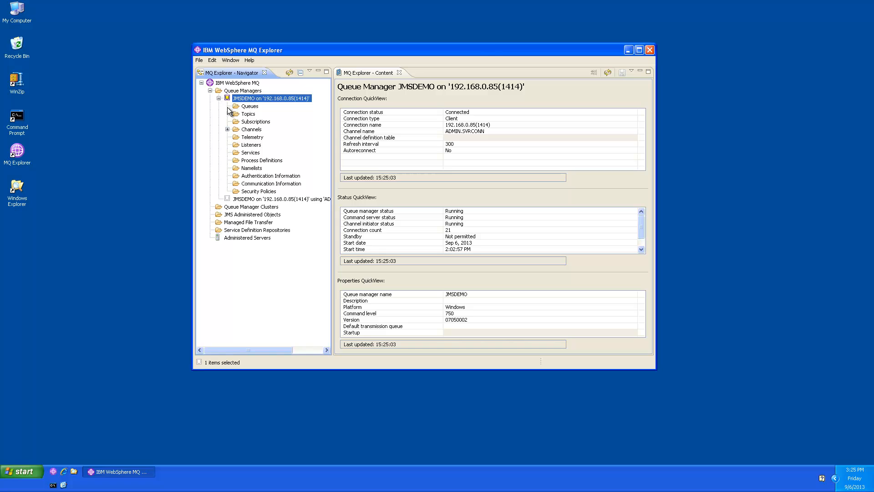
List JMSDEMO's channels and widen the window to compare the MCA user IDs of ADMIN.SVRCONN and ADMIN.TLS.SVRCONN
left_click(241, 129)
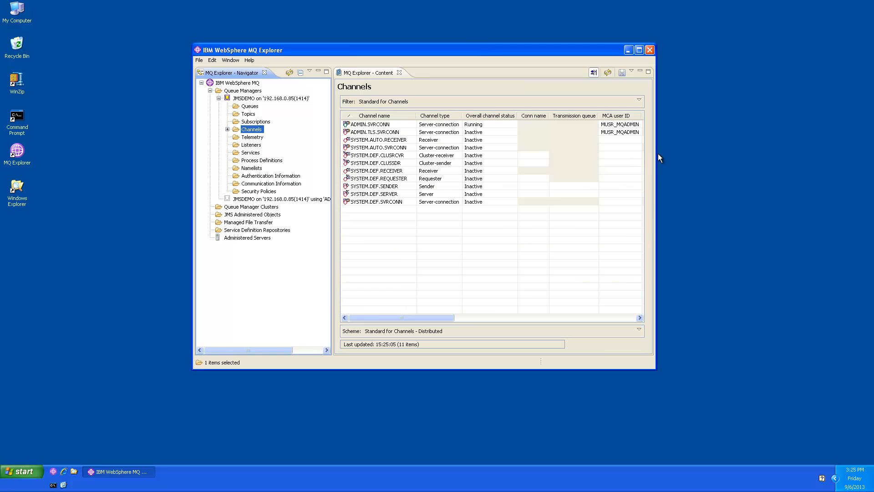
left_click_drag(656, 158, 765, 162)
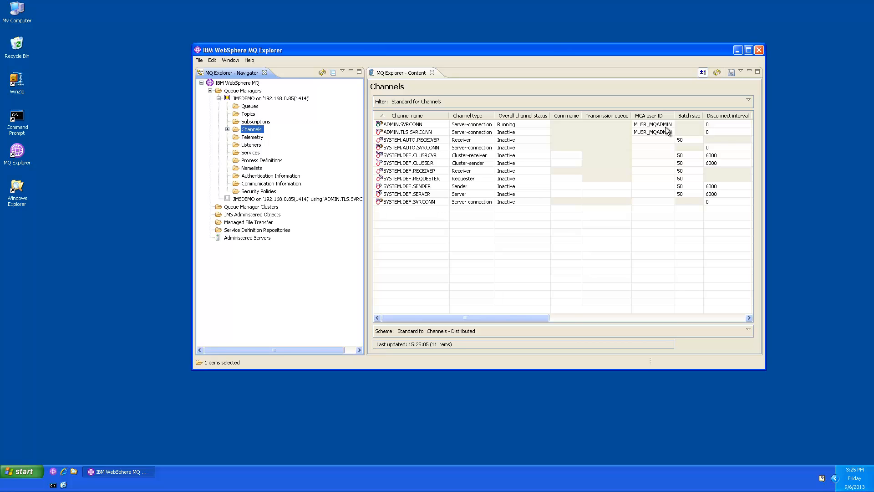
left_click(395, 125)
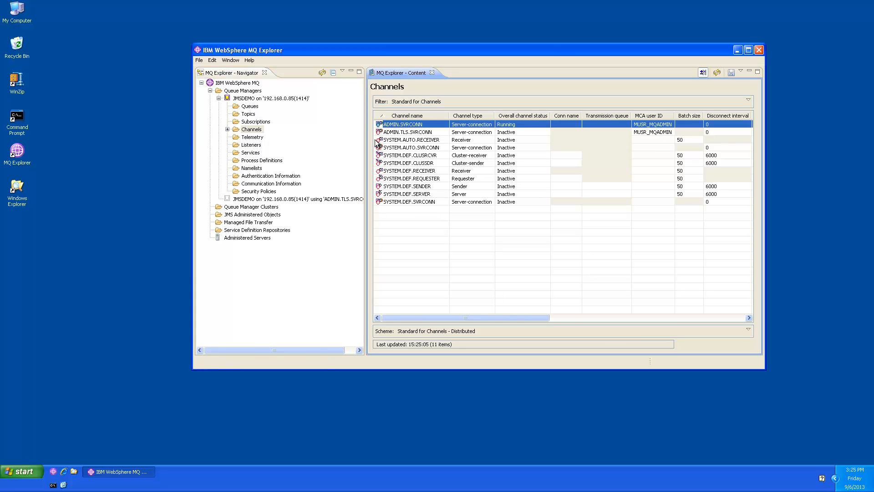
Open JMSDEMO's channel authentication records and inspect the existing rule for ADMIN.SVRCONN
left_click(386, 133)
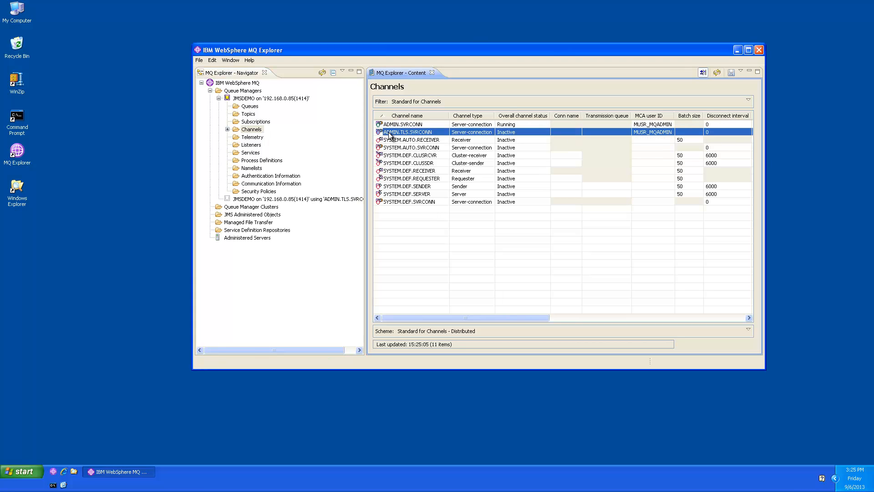
left_click(227, 129)
left_click(253, 144)
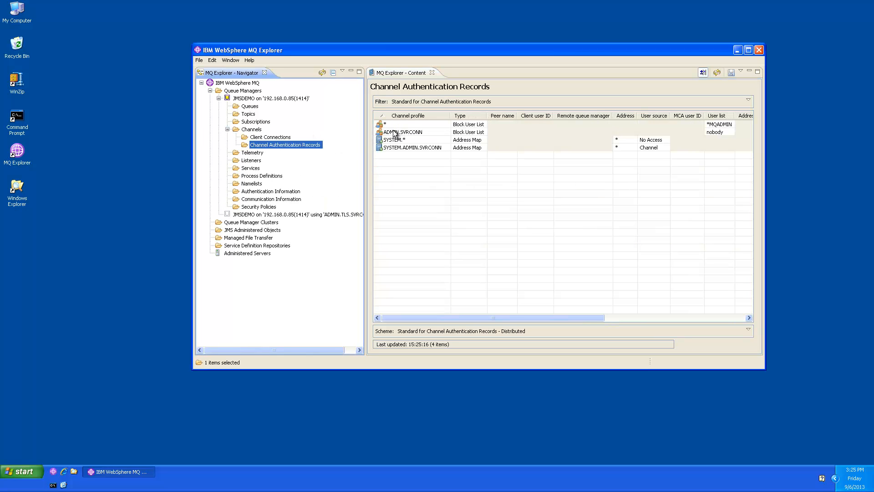
left_click(394, 133)
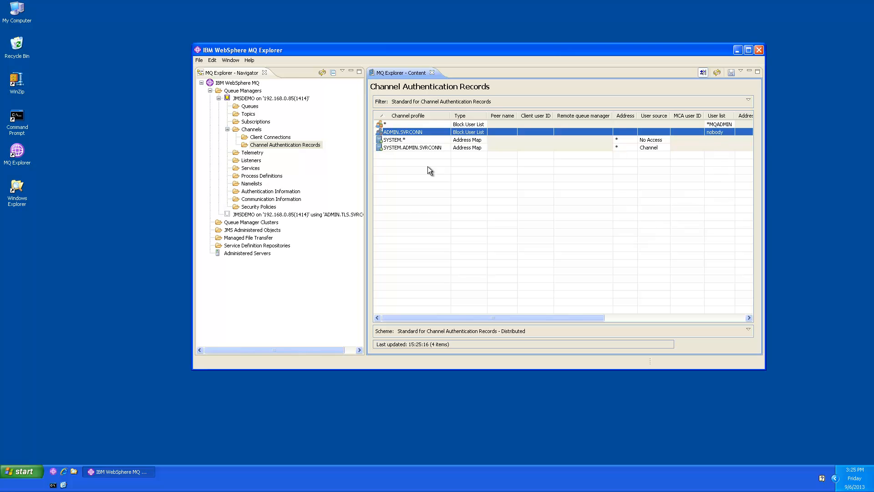
Start a new channel authentication record that blocks access and matches on the final assigned user ID
right_click(292, 146)
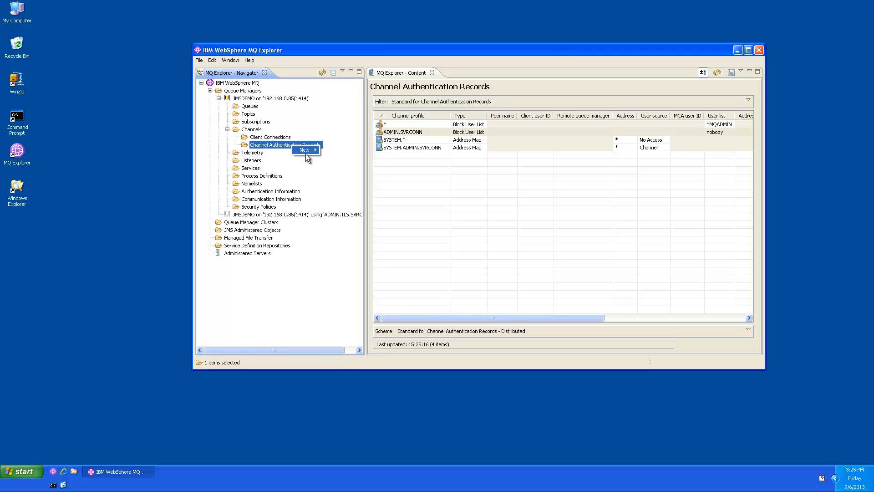
mouse_move(307, 150)
left_click(346, 150)
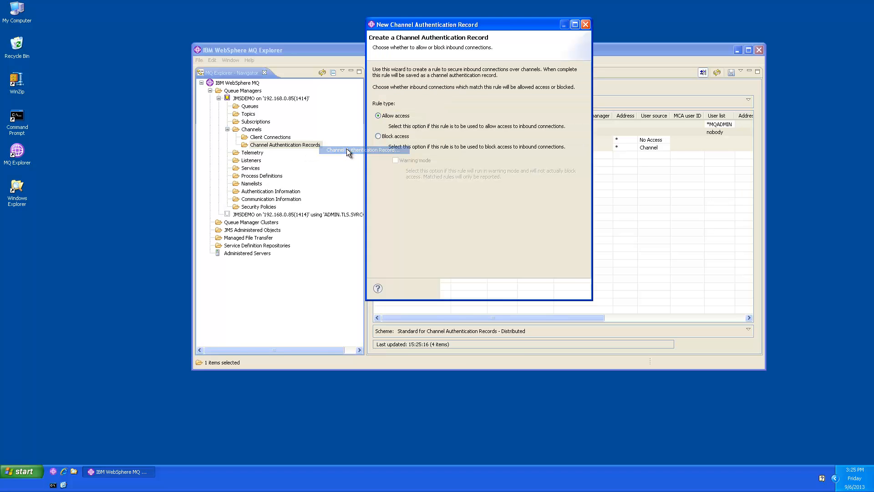
left_click(378, 136)
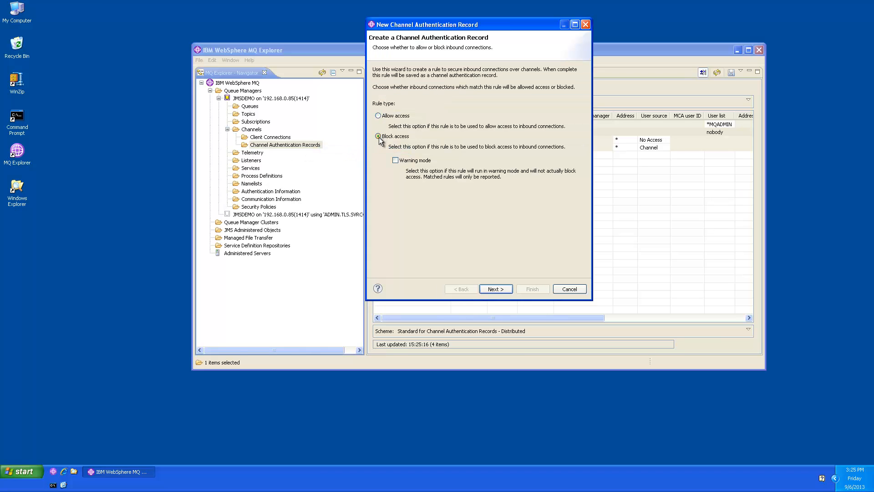
left_click(495, 289)
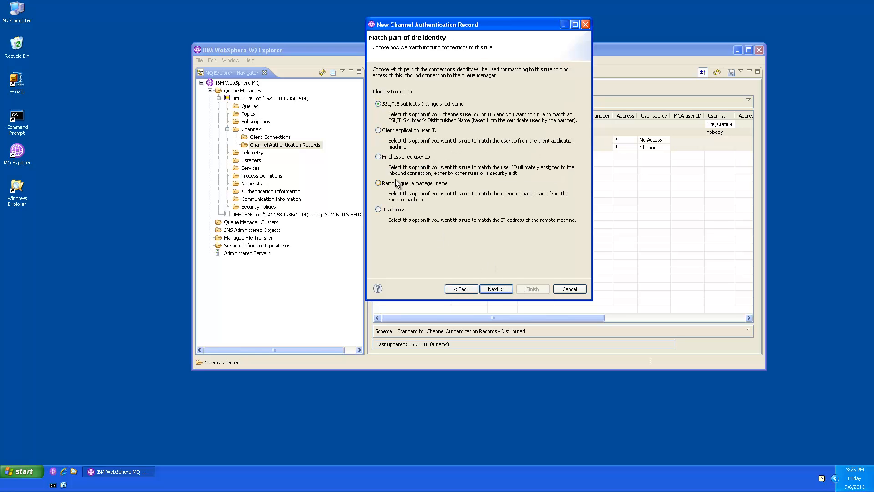
left_click(379, 157)
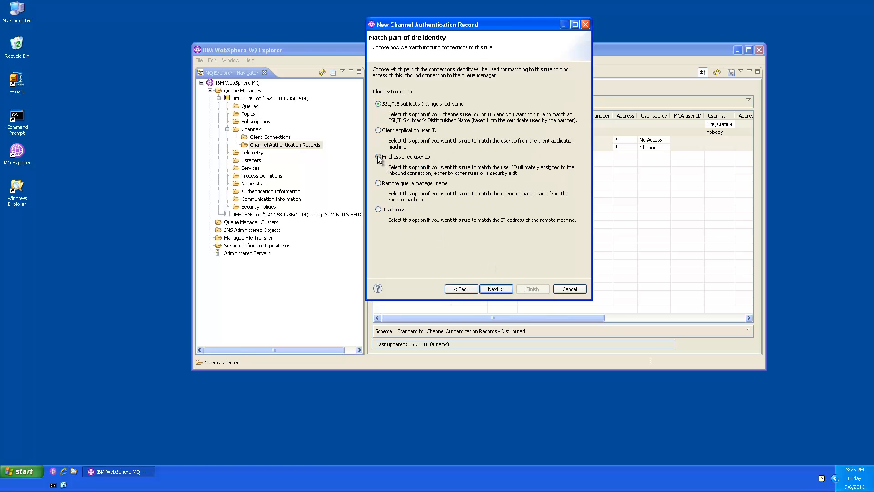
left_click(489, 288)
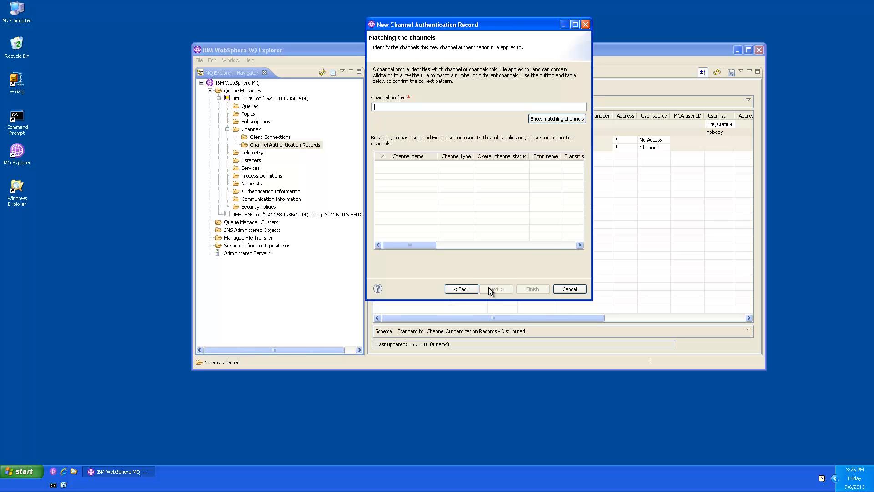
Set the rule's channel profile to ADMIN.TLS.SVRCONN and check which channels it matches
key("Caps_Lock")
type("AD")
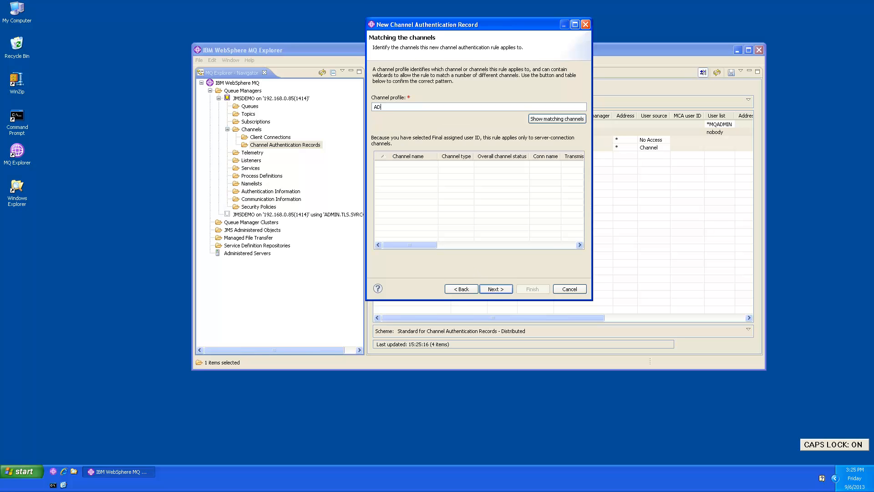
type("MIN.TLS.SVRCONN")
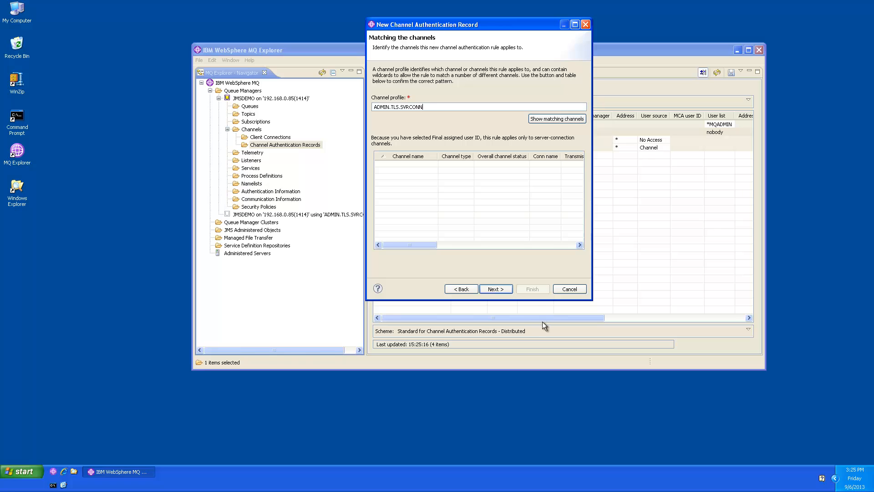
left_click(552, 119)
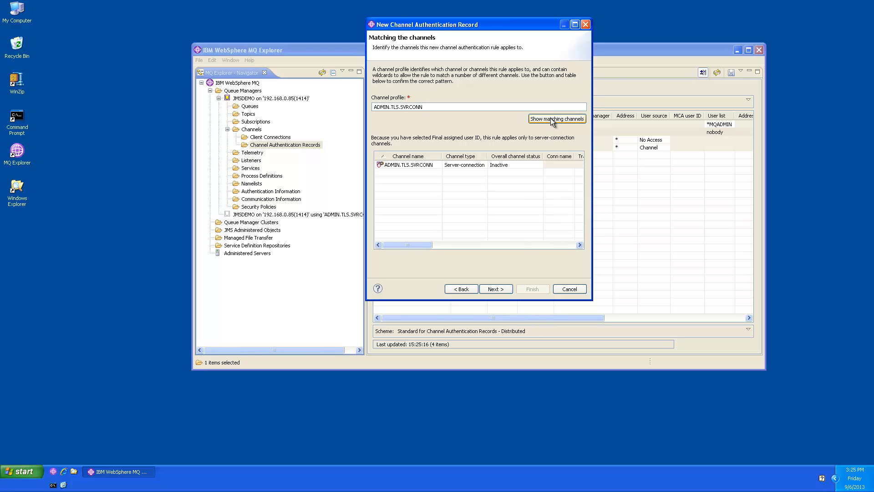
left_click(495, 292)
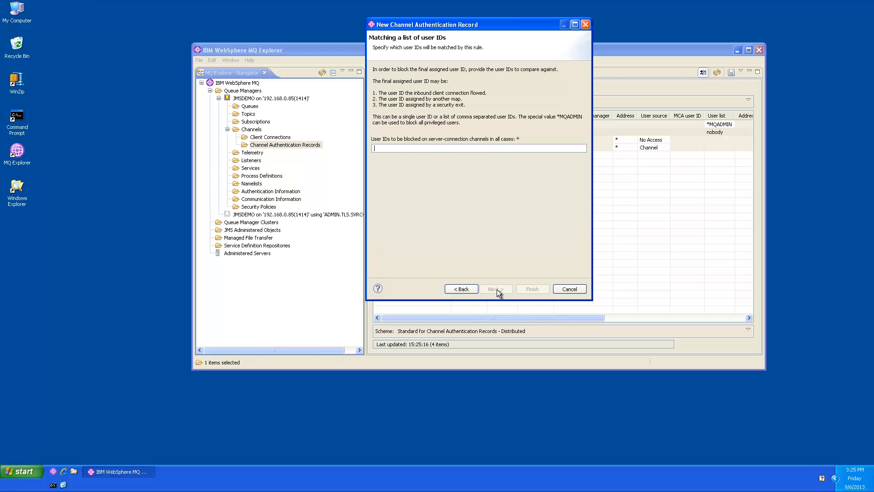
Specify *NOACCESS as the user ID blocked by the rule
key("Caps_Lock")
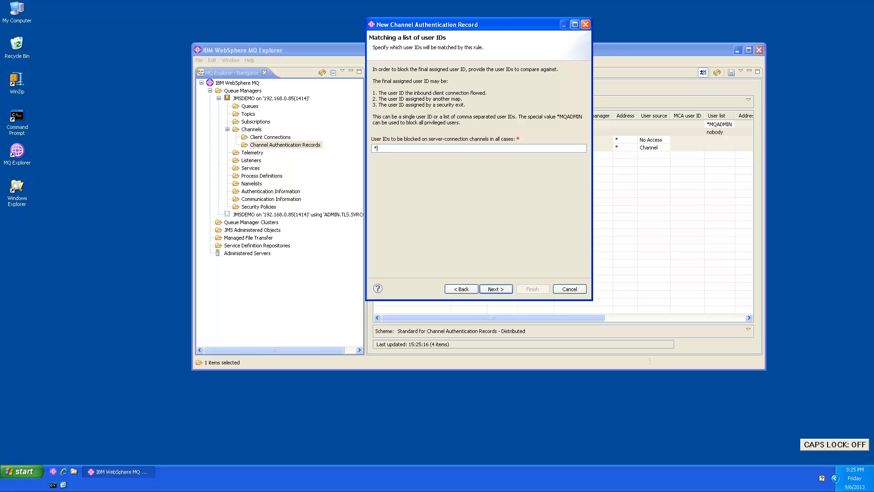
type("*NOACCESS")
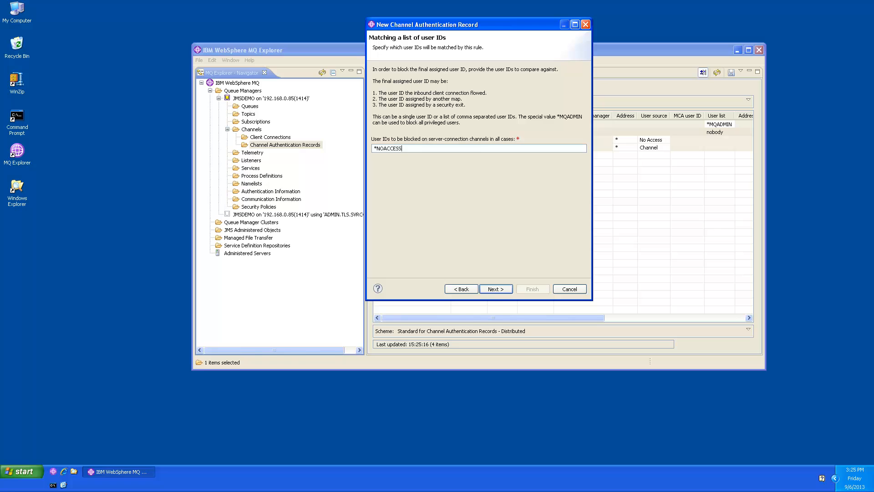
left_click(497, 290)
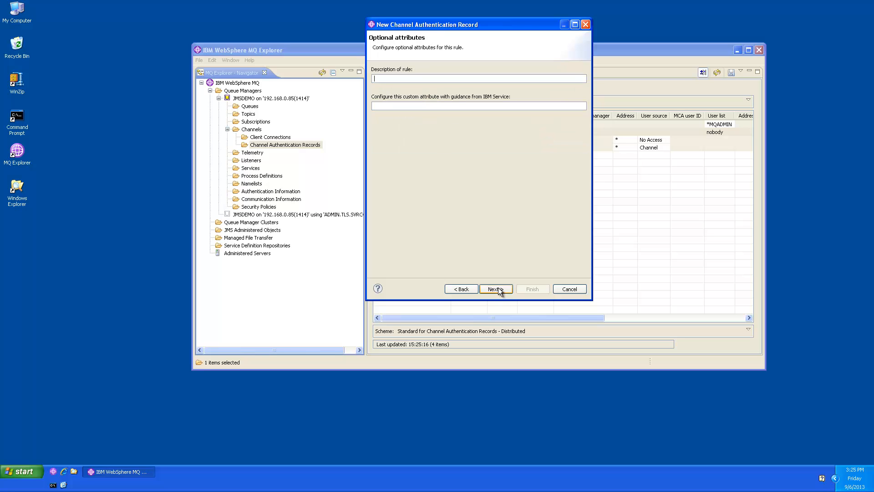
Describe the rule as "Allow admin access on TLS SVRCONN channel", review the SET CHLAUTH command preview, and create the record
type("Allow admin access on TLS SVRCONN channel")
left_click(495, 290)
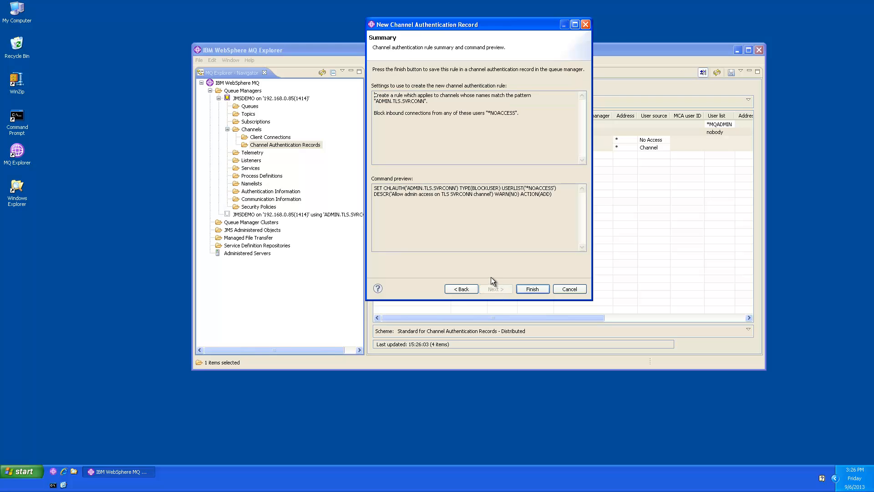
left_click_drag(391, 190, 561, 194)
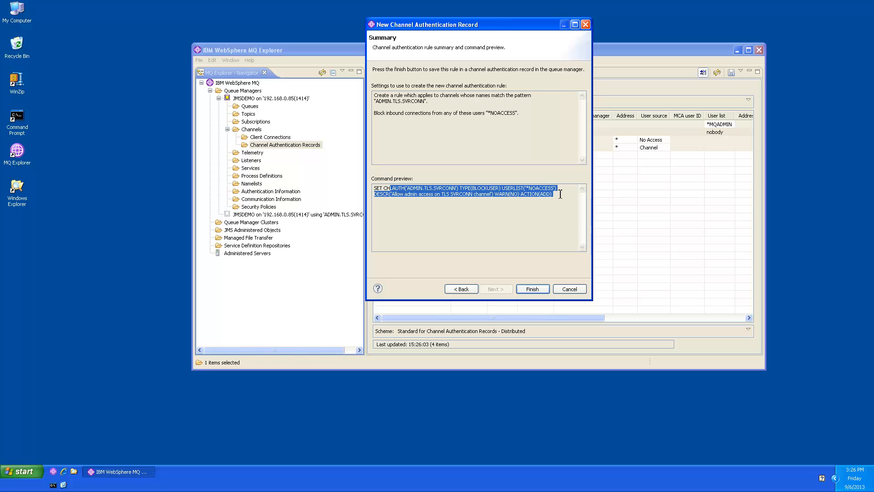
left_click(547, 240)
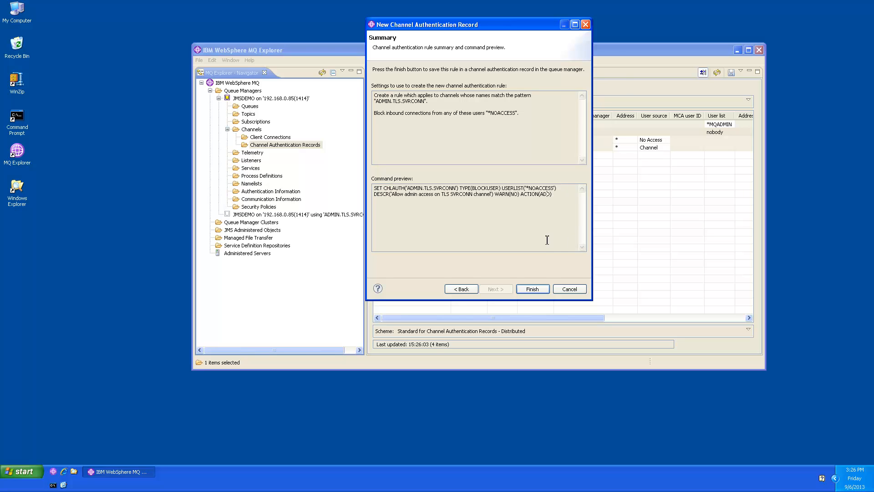
left_click(534, 289)
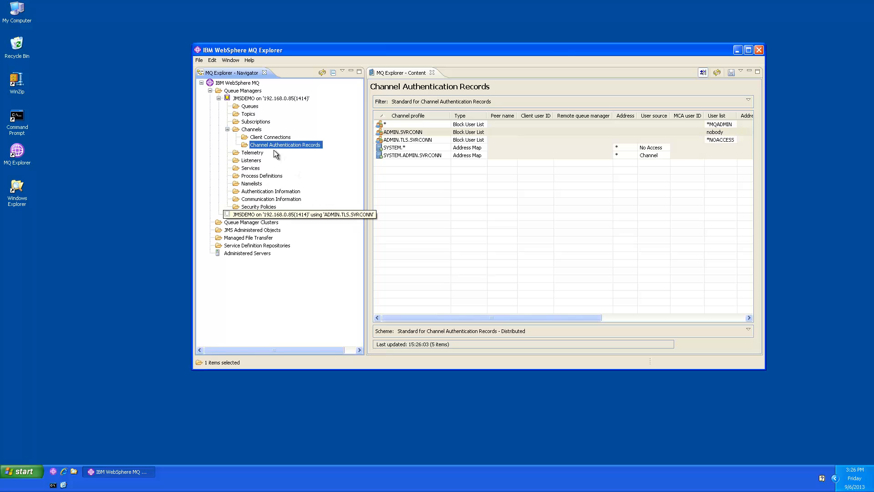
Collapse the first JMSDEMO entry and connect the JMSDEMO entry that uses ADMIN.TLS.SVRCONN
left_click(246, 129)
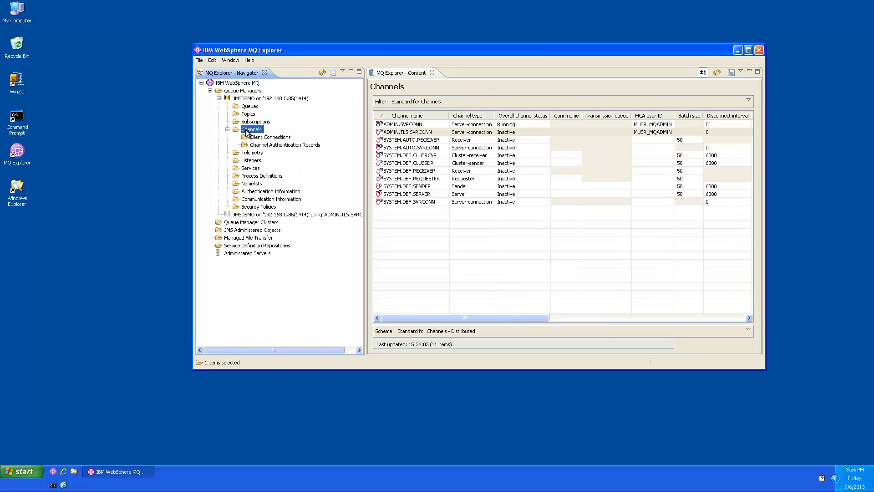
left_click(227, 130)
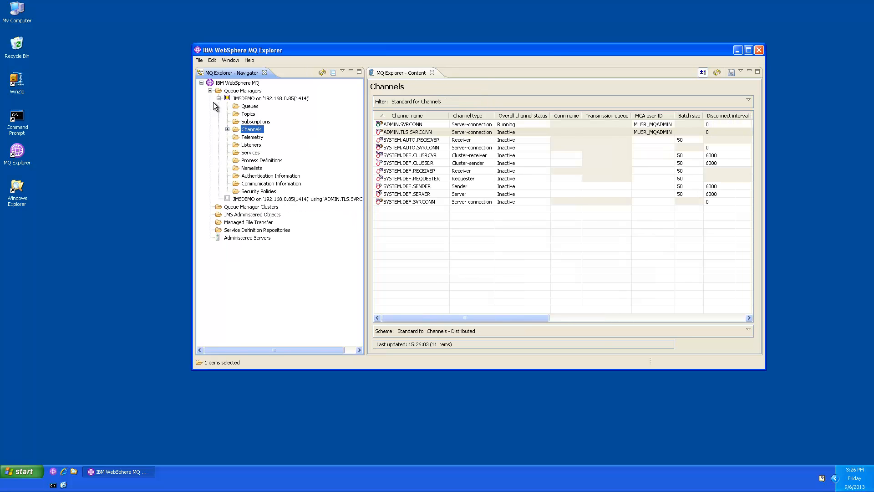
left_click(219, 98)
left_click(240, 106)
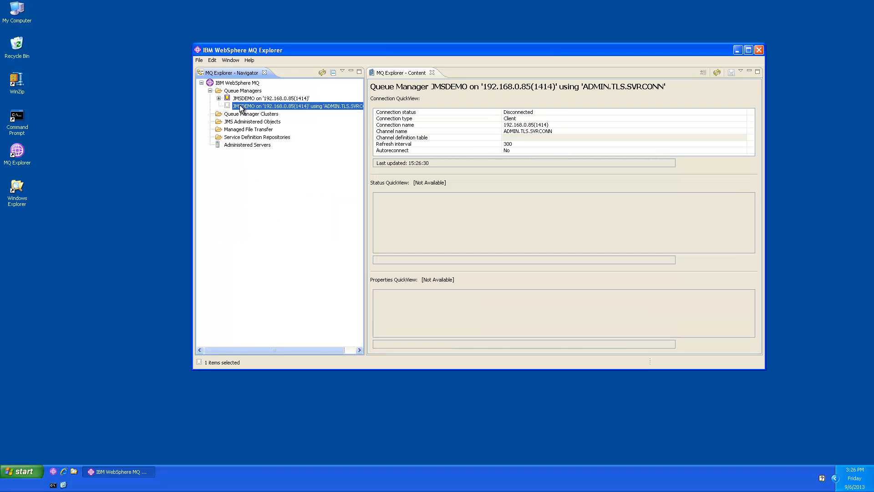
right_click(241, 107)
left_click(254, 110)
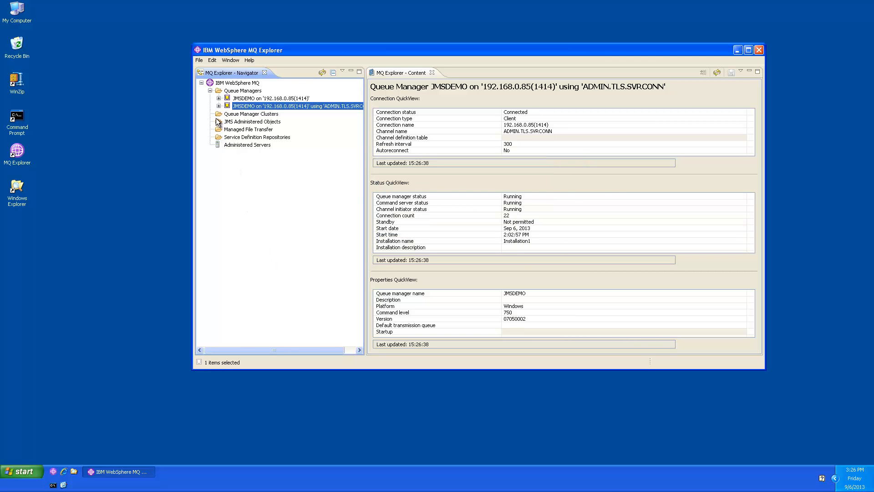
List the channels under the ADMIN.TLS.SVRCONN connection and open their channel status in a clearly visible window
left_click(218, 107)
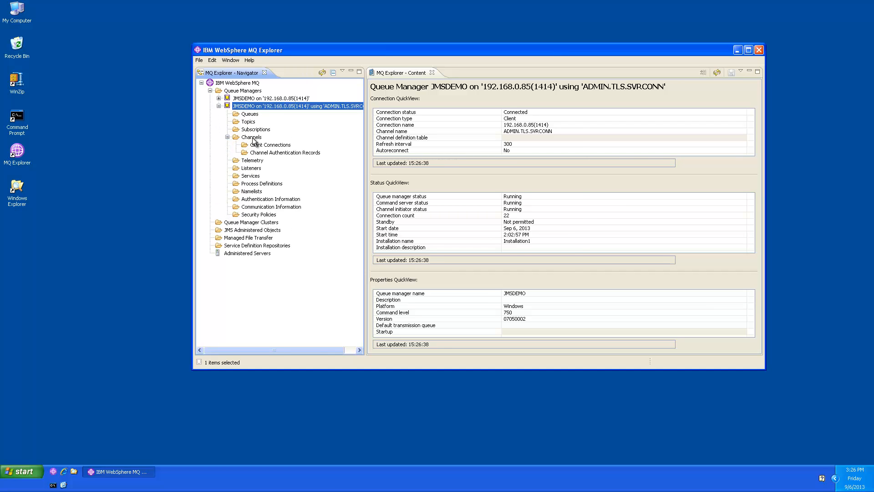
left_click(252, 138)
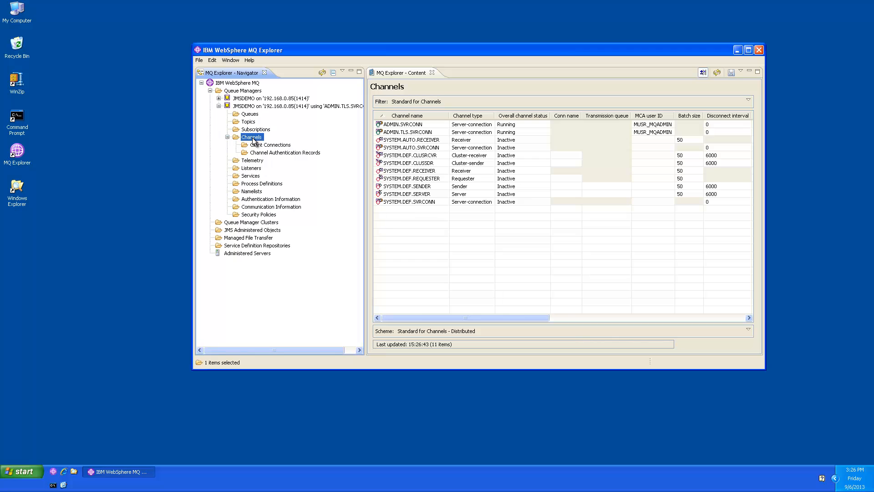
right_click(254, 141)
mouse_move(268, 150)
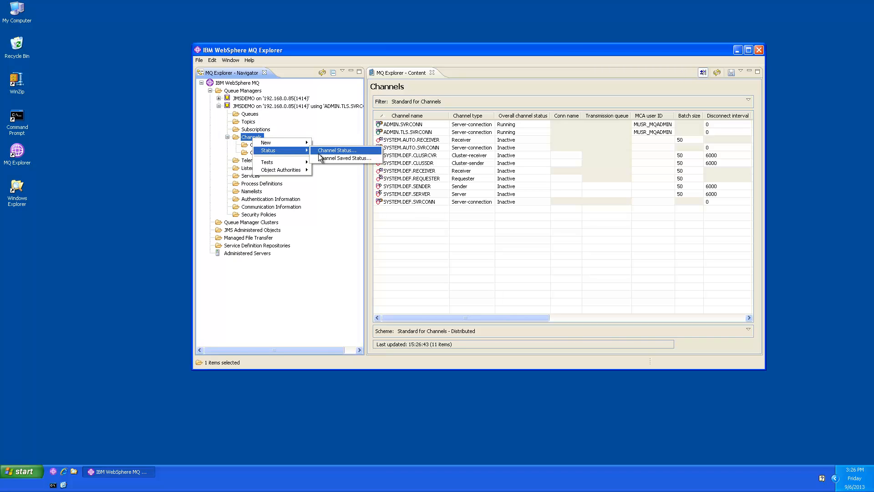
left_click(322, 151)
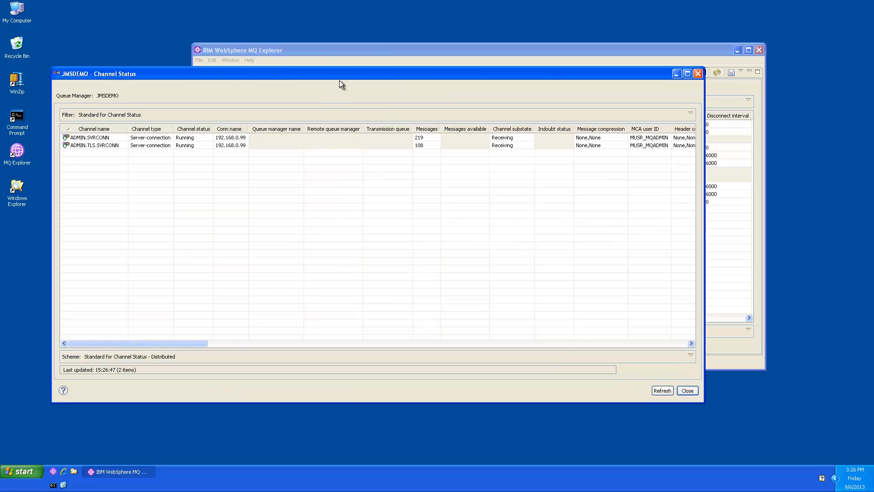
left_click_drag(348, 73, 419, 76)
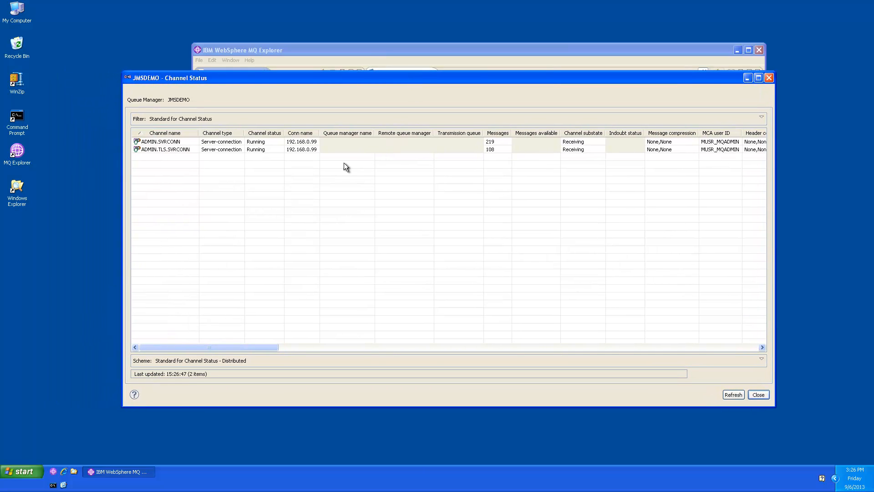
Compare the status rows of ADMIN.SVRCONN and ADMIN.TLS.SVRCONN, including their MCA user IDs and short peer names
left_click(178, 143)
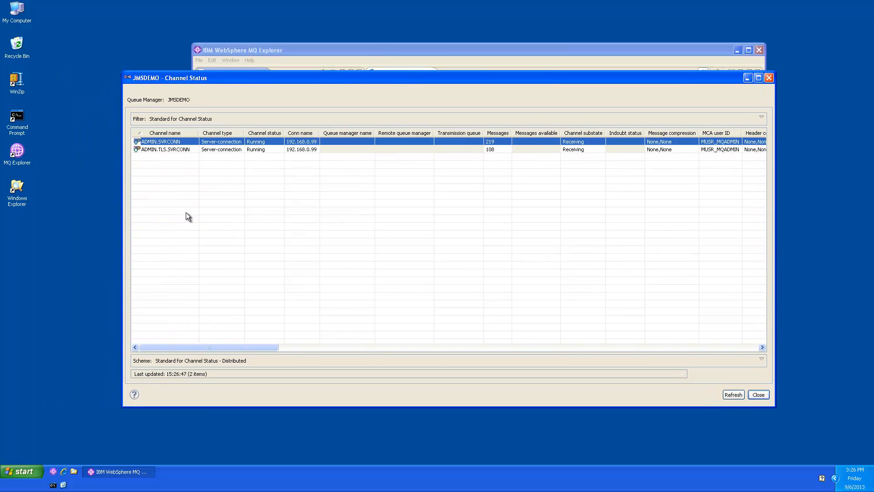
left_click_drag(198, 347, 175, 342)
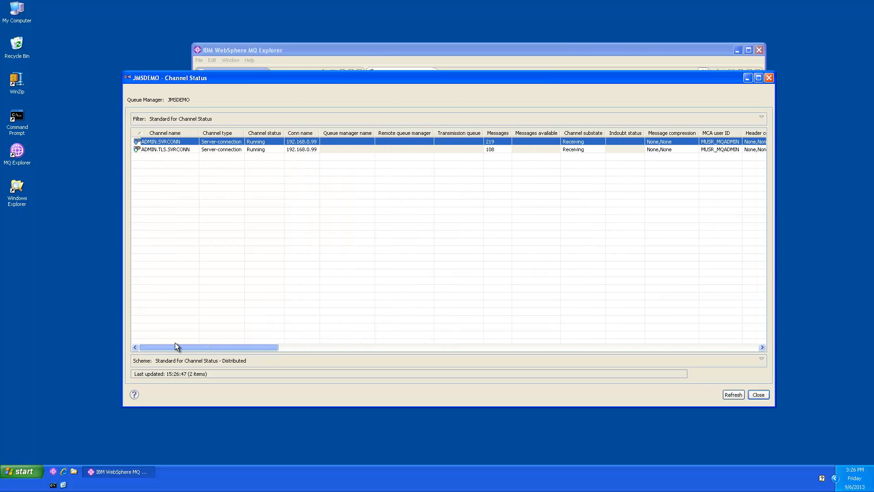
left_click(173, 150)
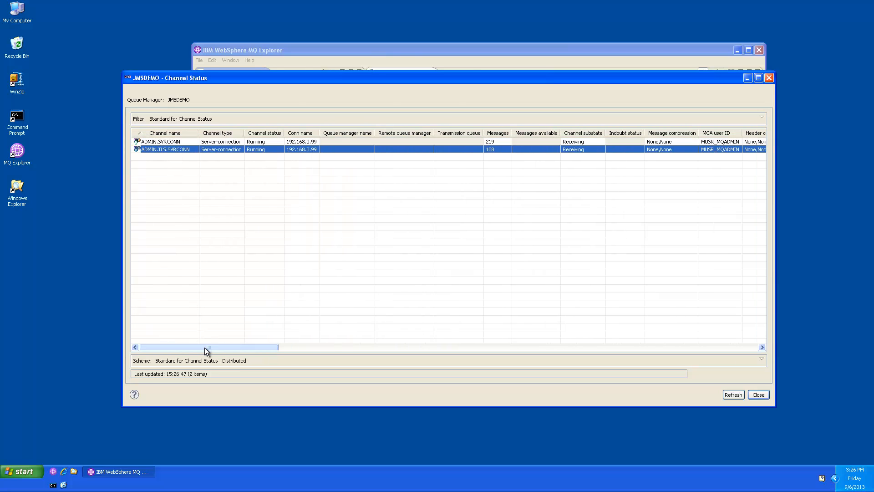
left_click_drag(204, 348, 325, 362)
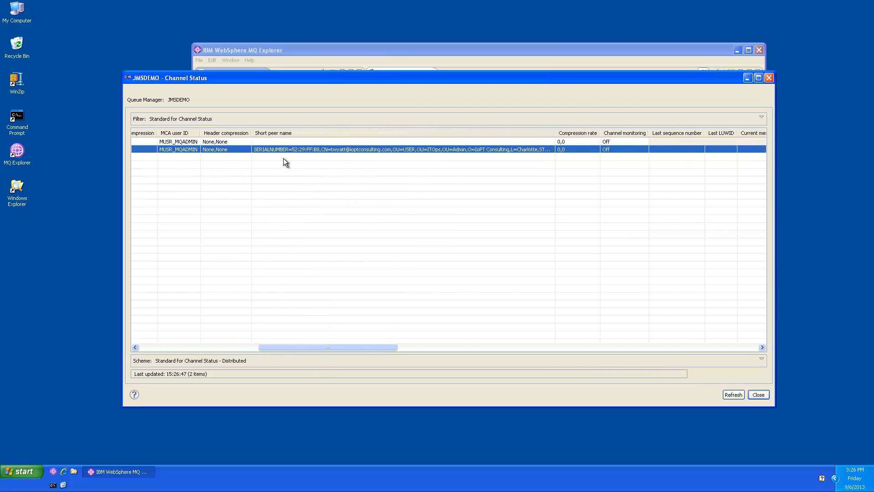
Examine the full short peer name in the ADMIN.TLS.SVRCONN status properties, then close the properties and channel status
double_click(335, 150)
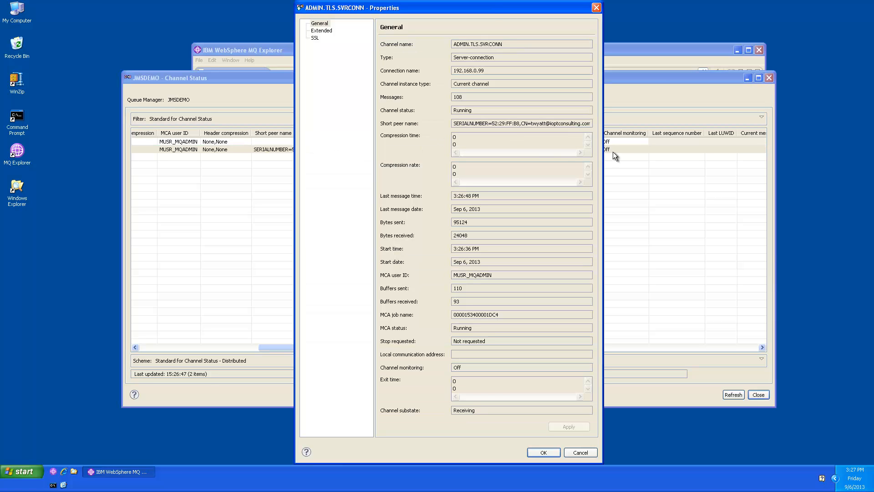
left_click_drag(603, 151, 783, 151)
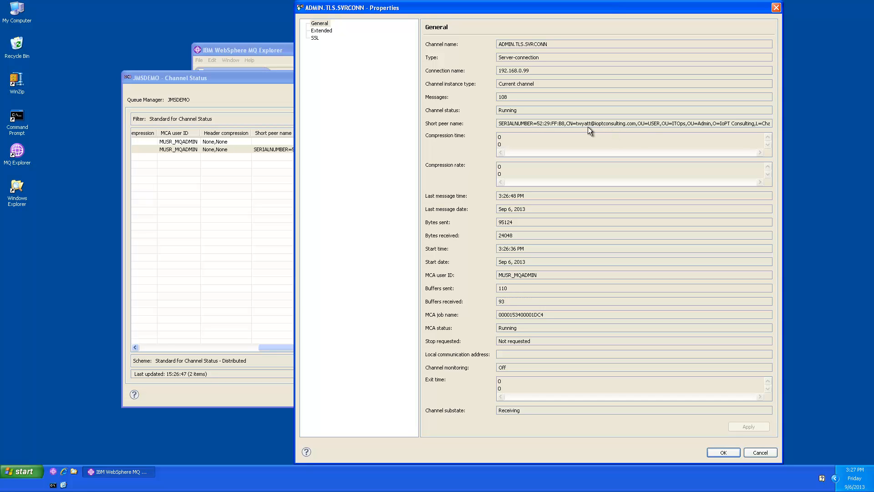
left_click_drag(575, 125, 777, 126)
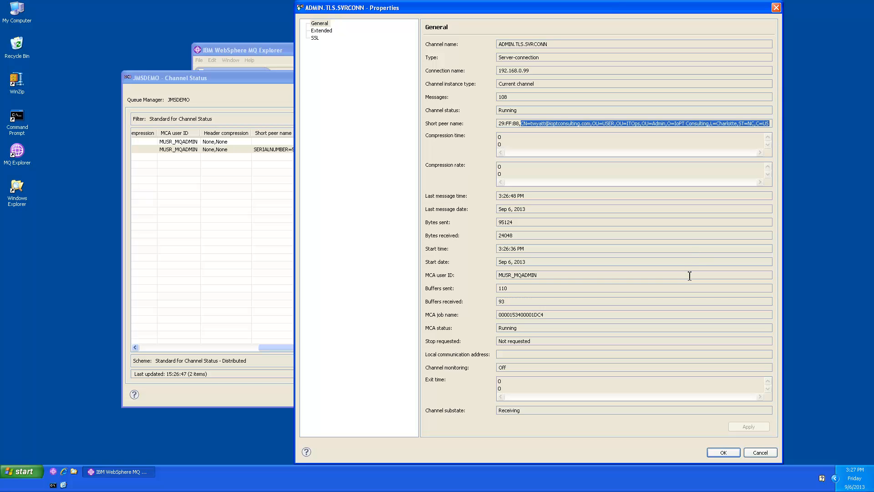
left_click(753, 452)
left_click(758, 395)
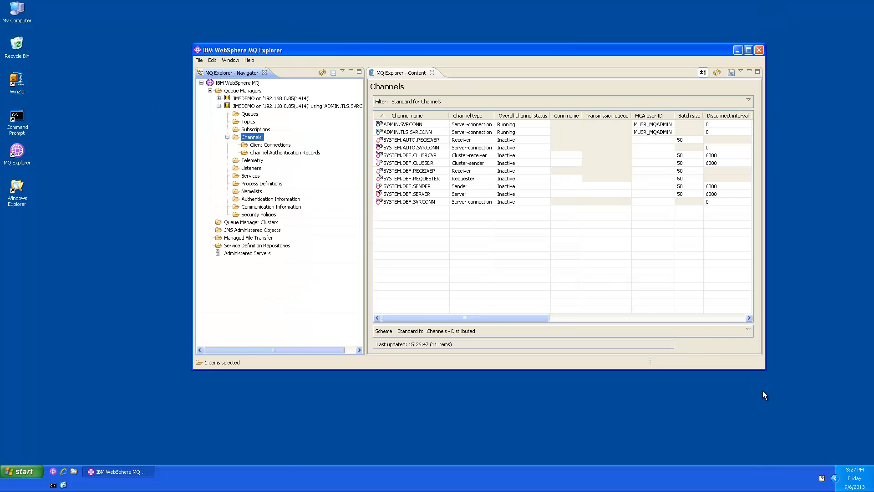